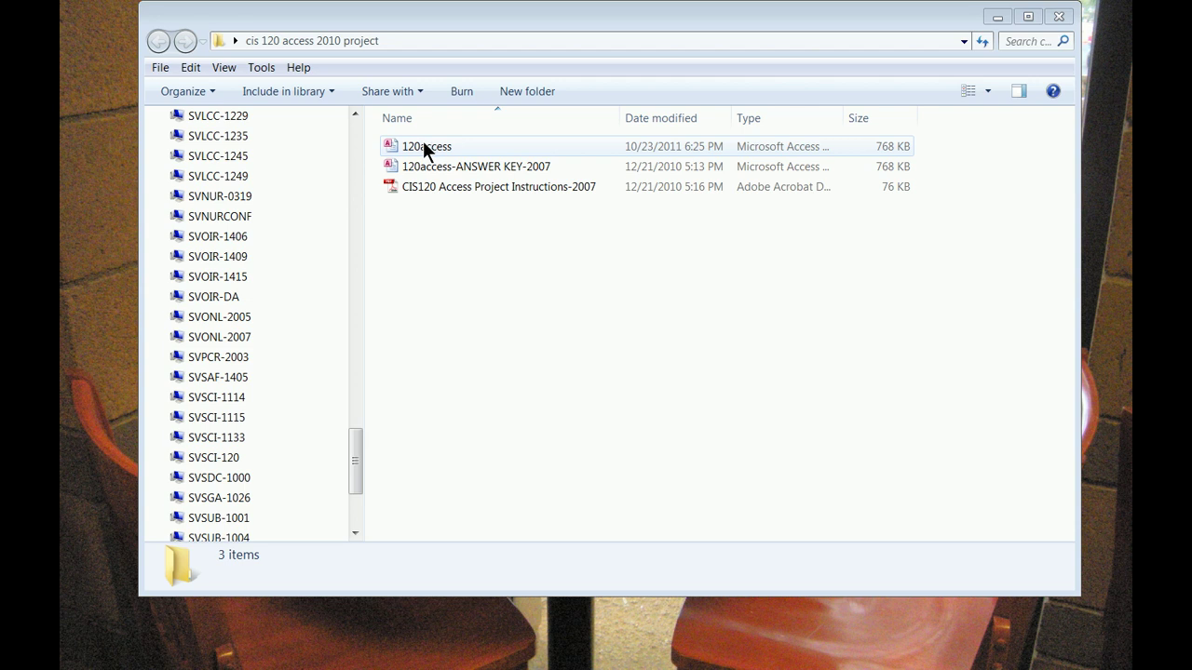
Open the 120access database and start a new blank table in Design view
{"action": "double_click", "coordinate": [424, 146]}
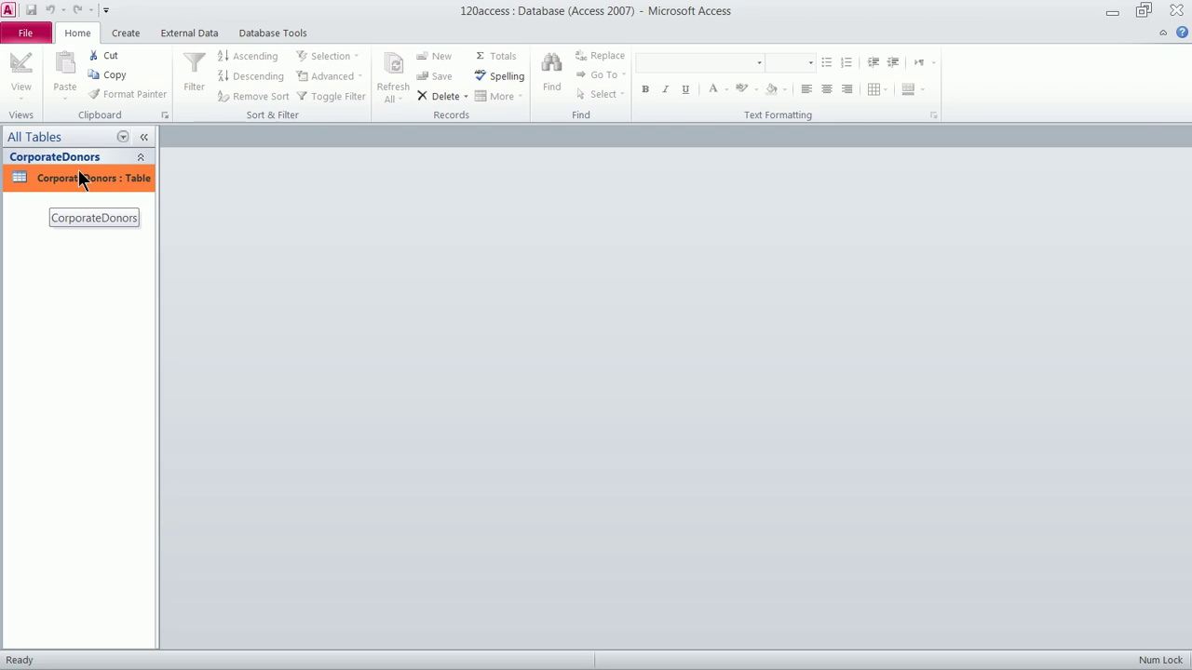
{"action": "left_click", "coordinate": [129, 34]}
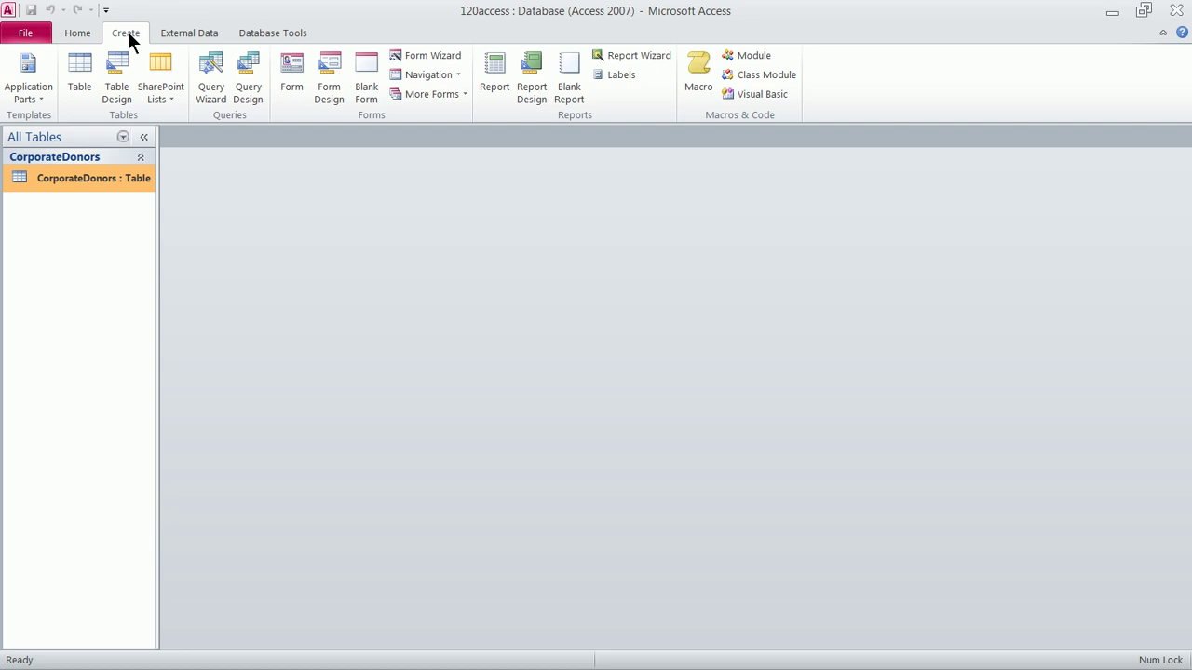
{"action": "left_click", "coordinate": [121, 86]}
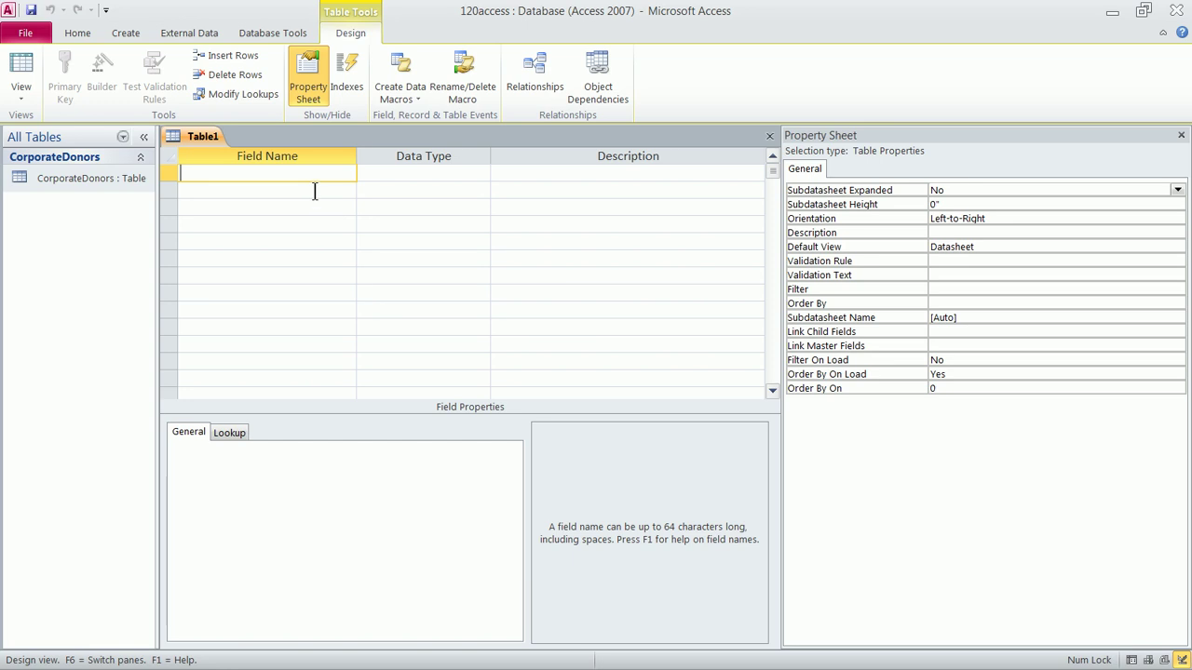
Add an ID field with the AutoNumber data type
{"action": "type", "text": "ID"}
{"action": "key", "text": "Tab"}
{"action": "type", "text": "a"}
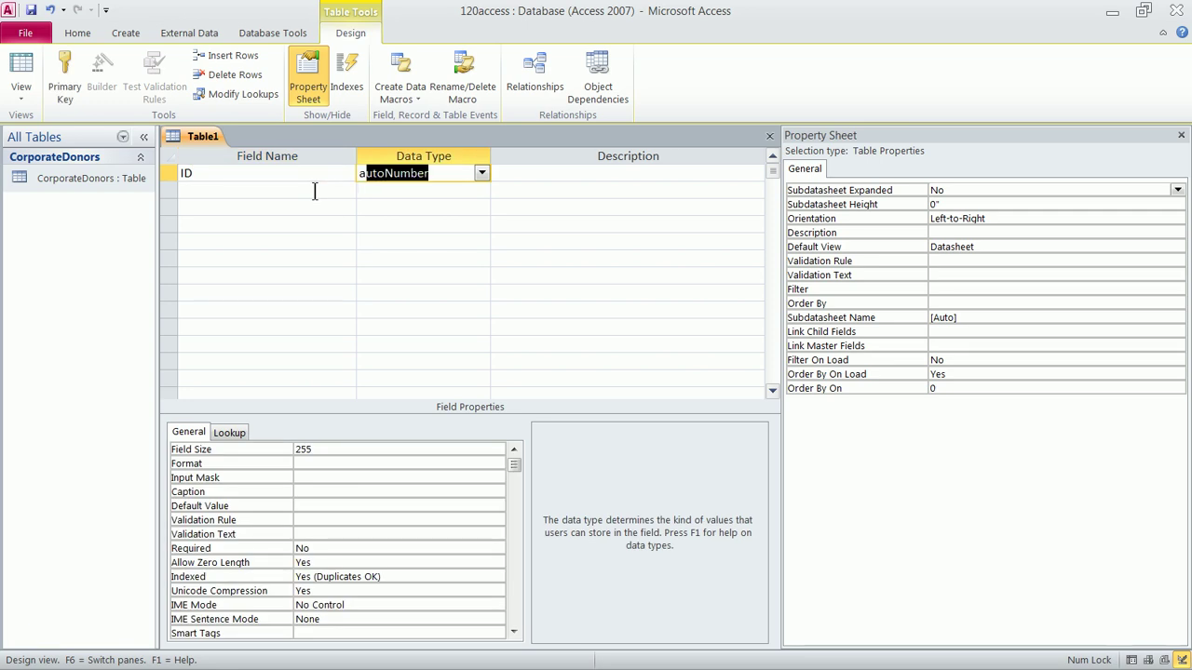
{"action": "left_click", "coordinate": [482, 173]}
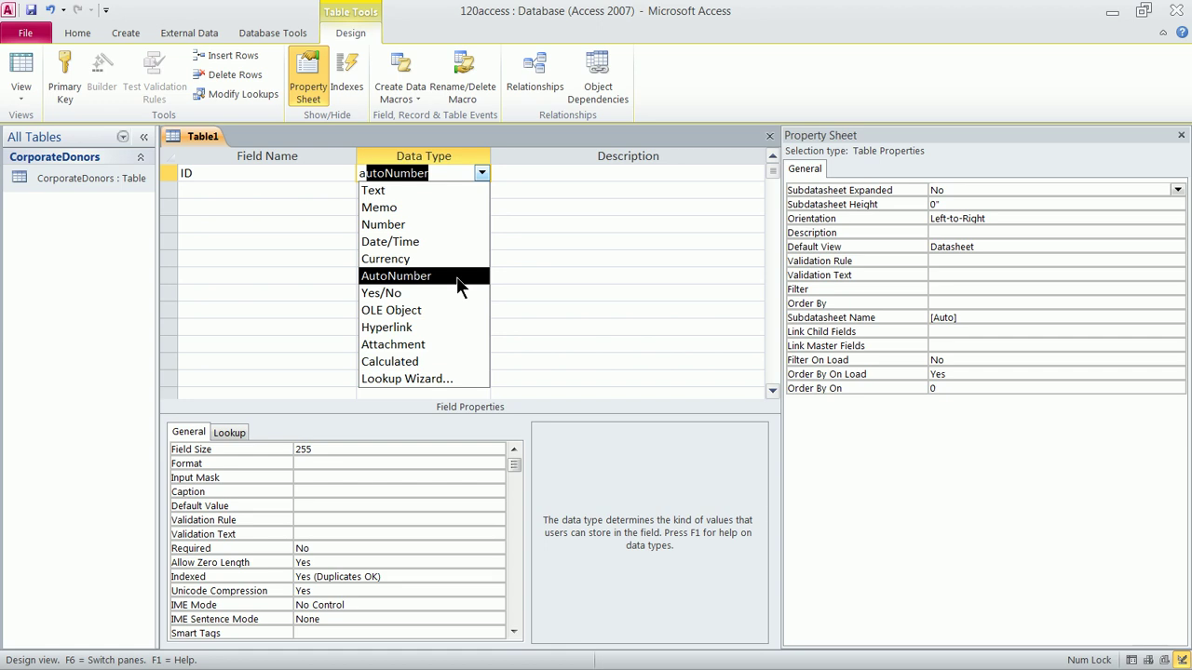
{"action": "left_click", "coordinate": [456, 276]}
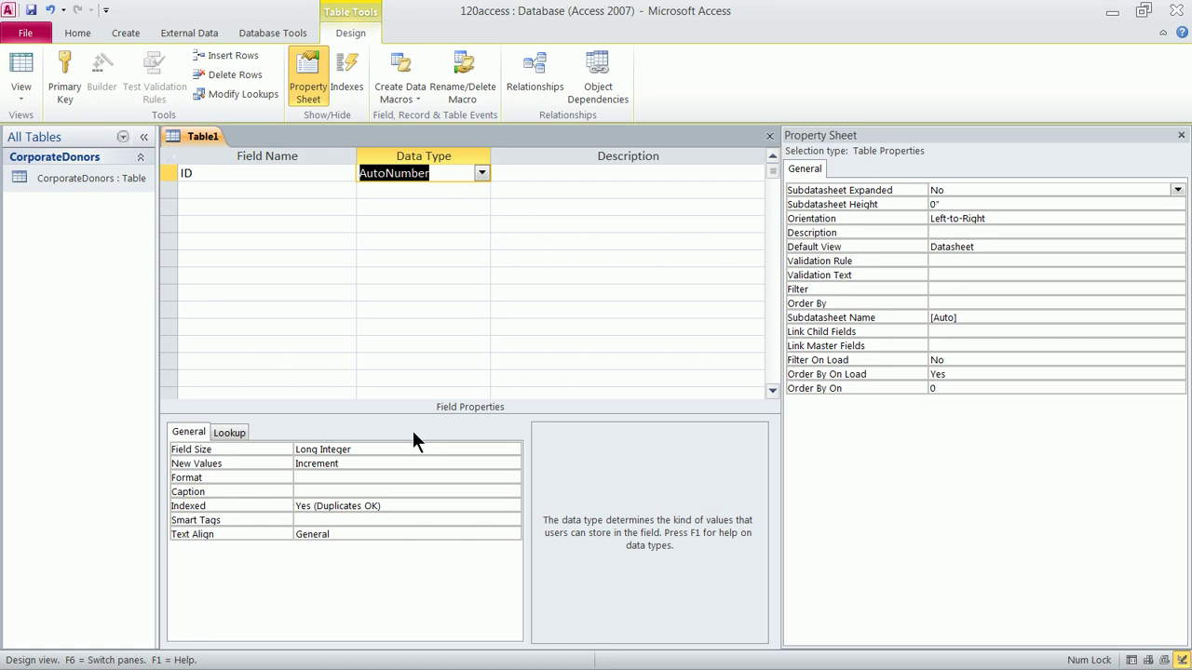
Add a Recipient Name Text field with a field size of 20
{"action": "left_click", "coordinate": [331, 193]}
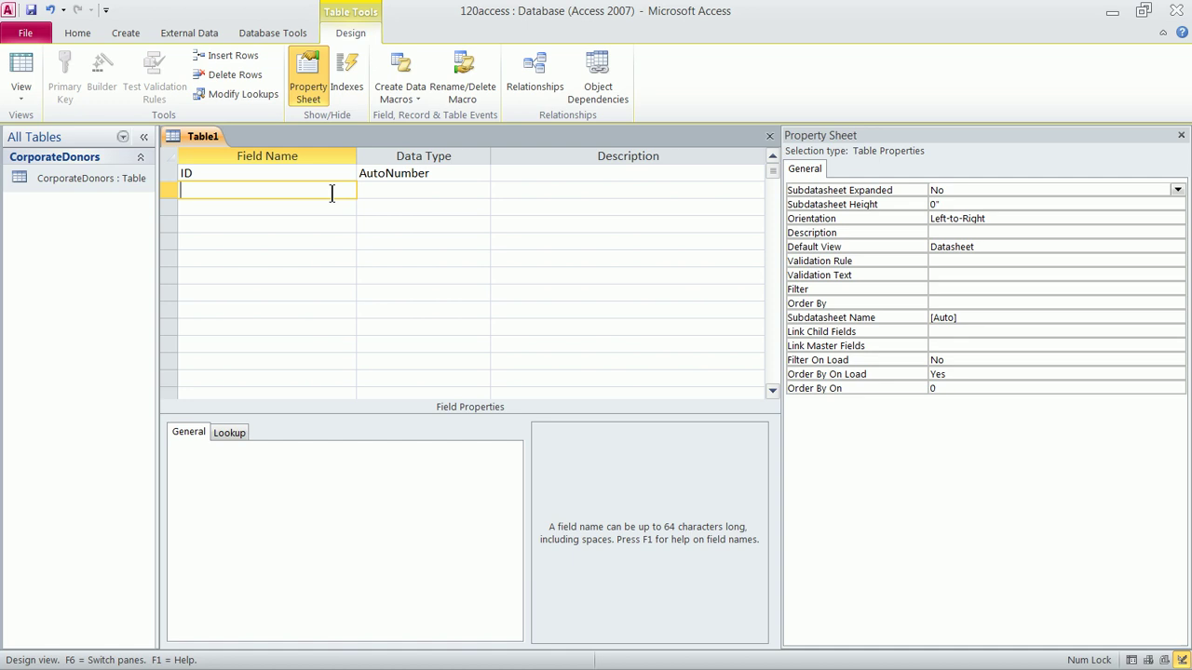
{"action": "type", "text": "Recipient Name"}
{"action": "key", "text": "Tab"}
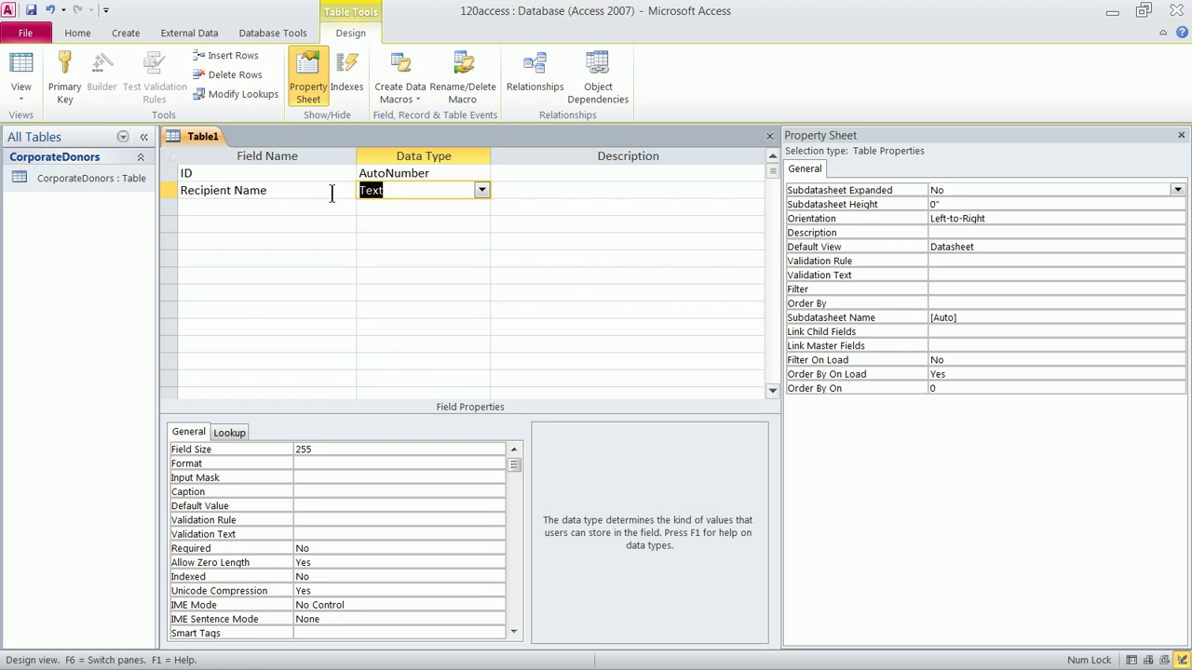
{"action": "left_click", "coordinate": [317, 450]}
{"action": "left_click", "coordinate": [284, 445]}
{"action": "key", "text": "Return"}
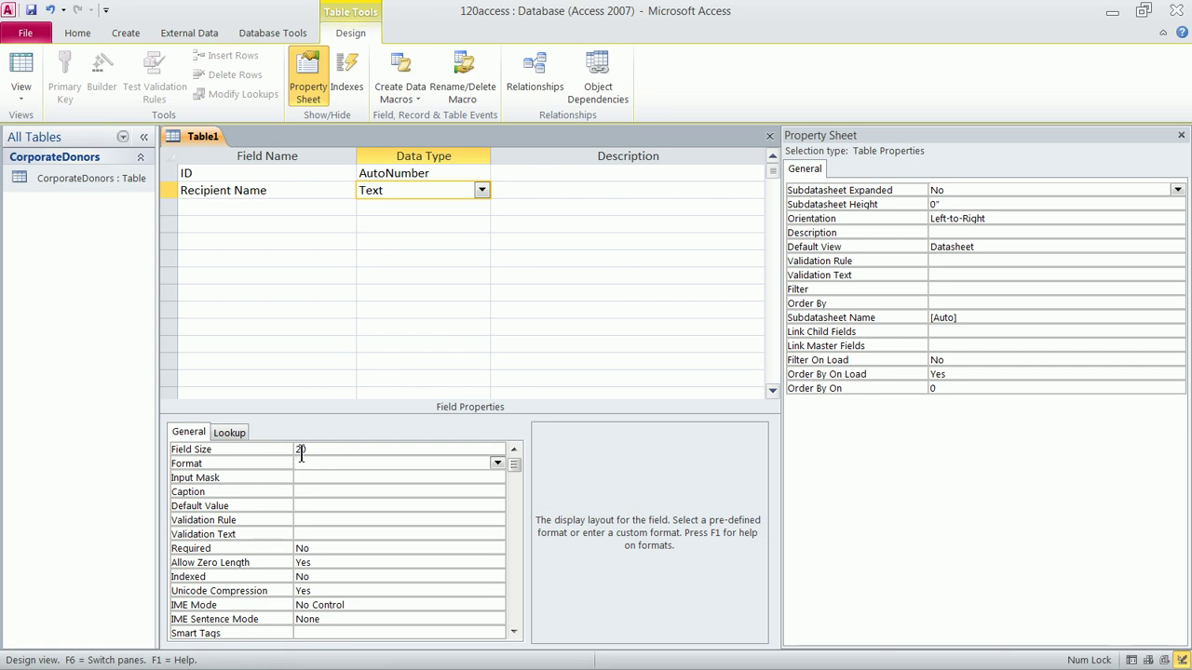
Add an Amount Dispersed field with the Currency data type
{"action": "left_click", "coordinate": [300, 208]}
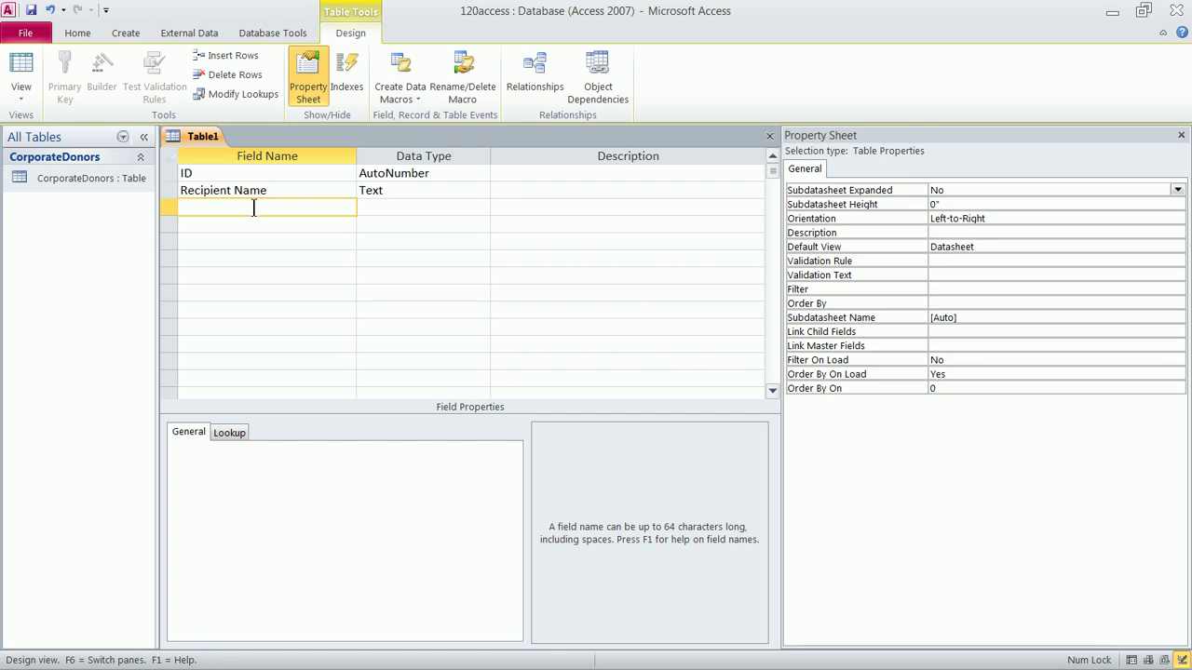
{"action": "type", "text": "Amount Dispersed"}
{"action": "key", "text": "Tab"}
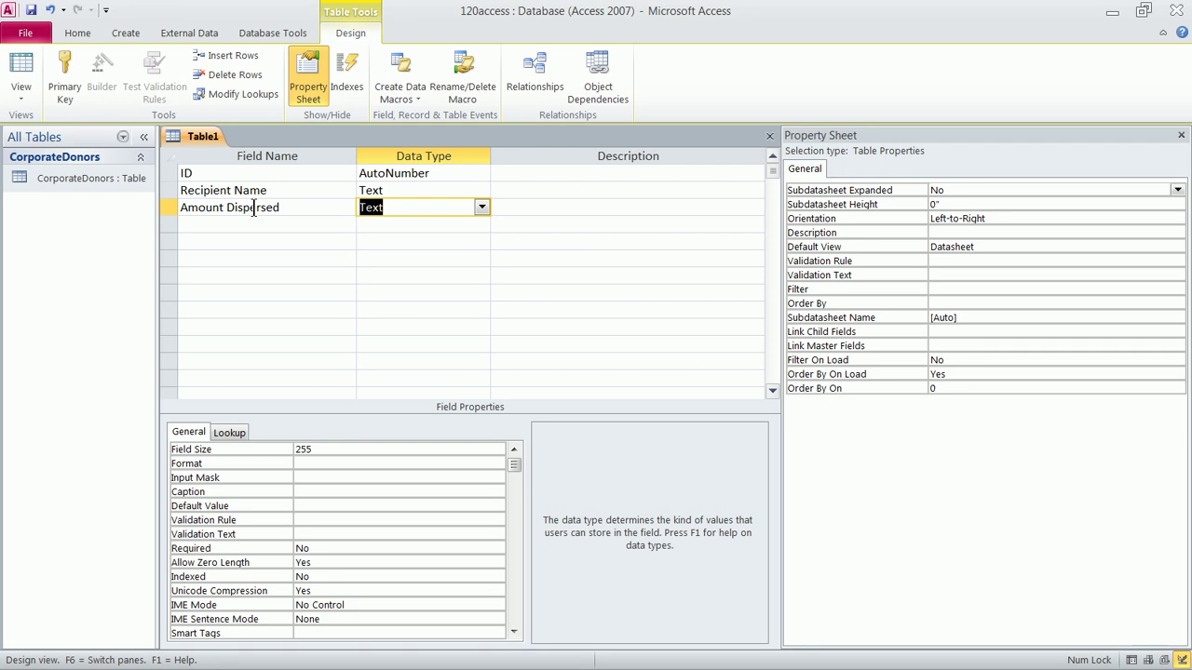
{"action": "left_click", "coordinate": [483, 207]}
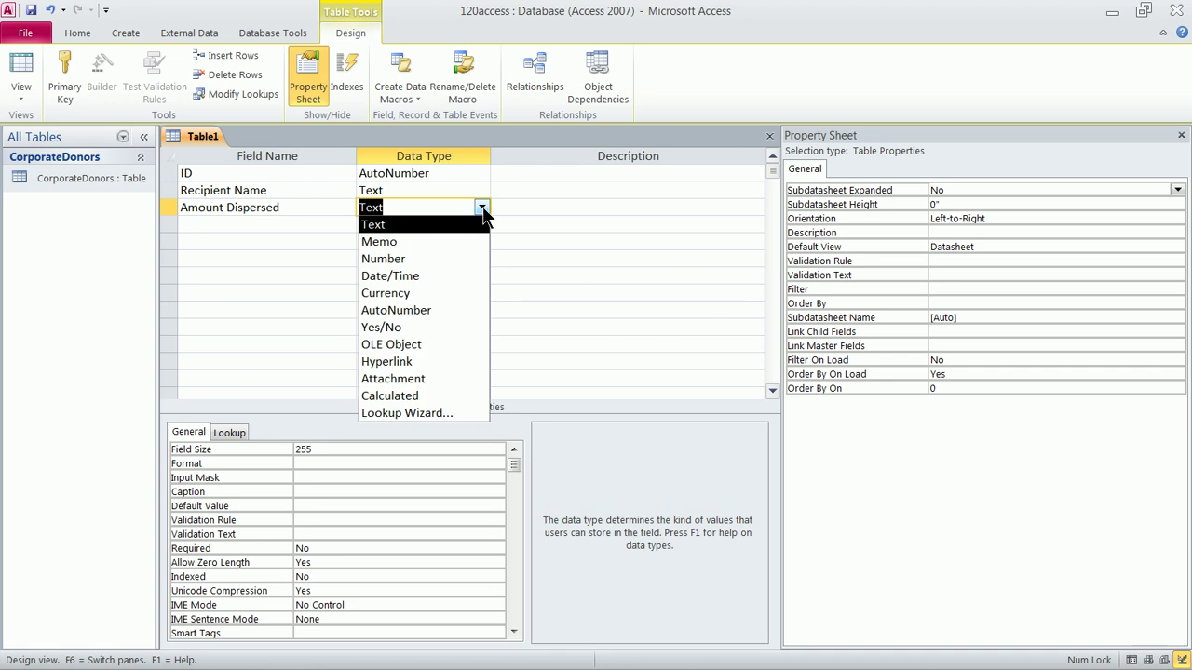
{"action": "left_click", "coordinate": [468, 293]}
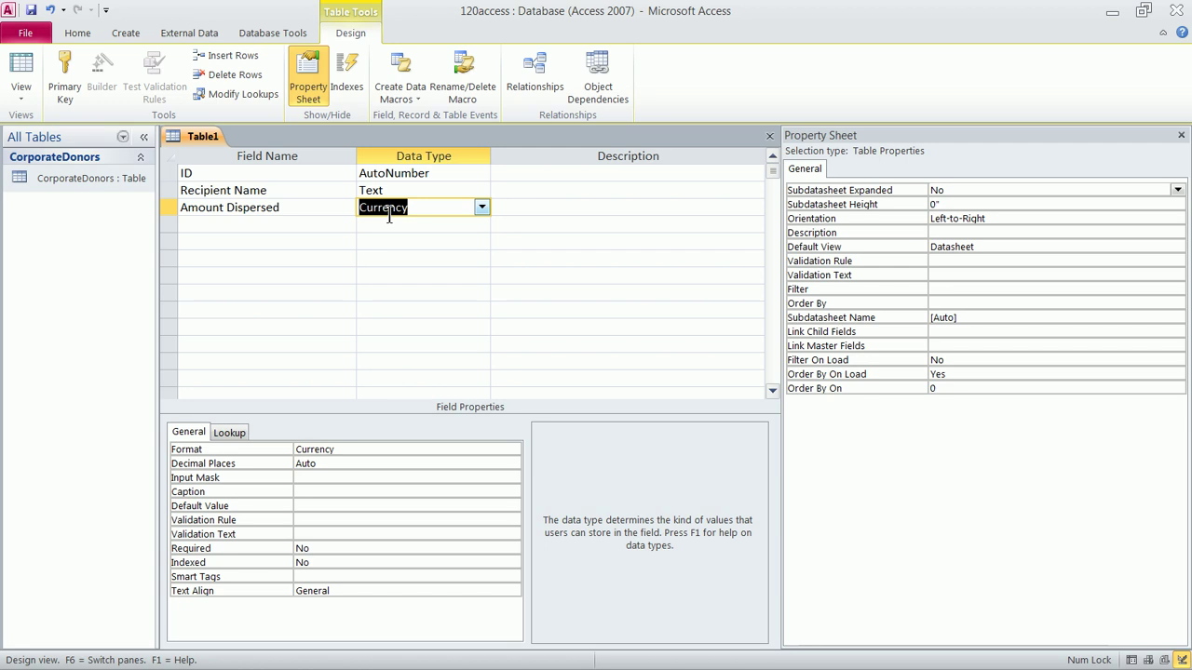
Give Amount Dispersed validation rule >=5000 and text 'Minimum awarded amount is $5,000'
{"action": "left_click", "coordinate": [317, 520]}
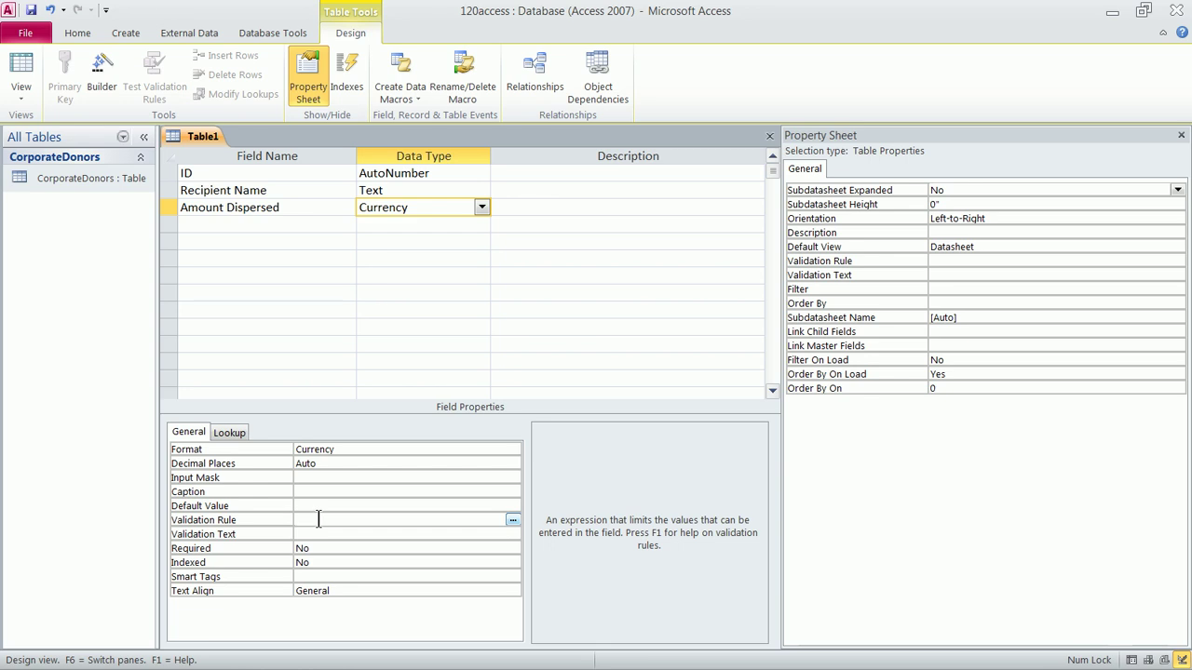
{"action": "type", "text": ">=5000"}
{"action": "left_click", "coordinate": [316, 534]}
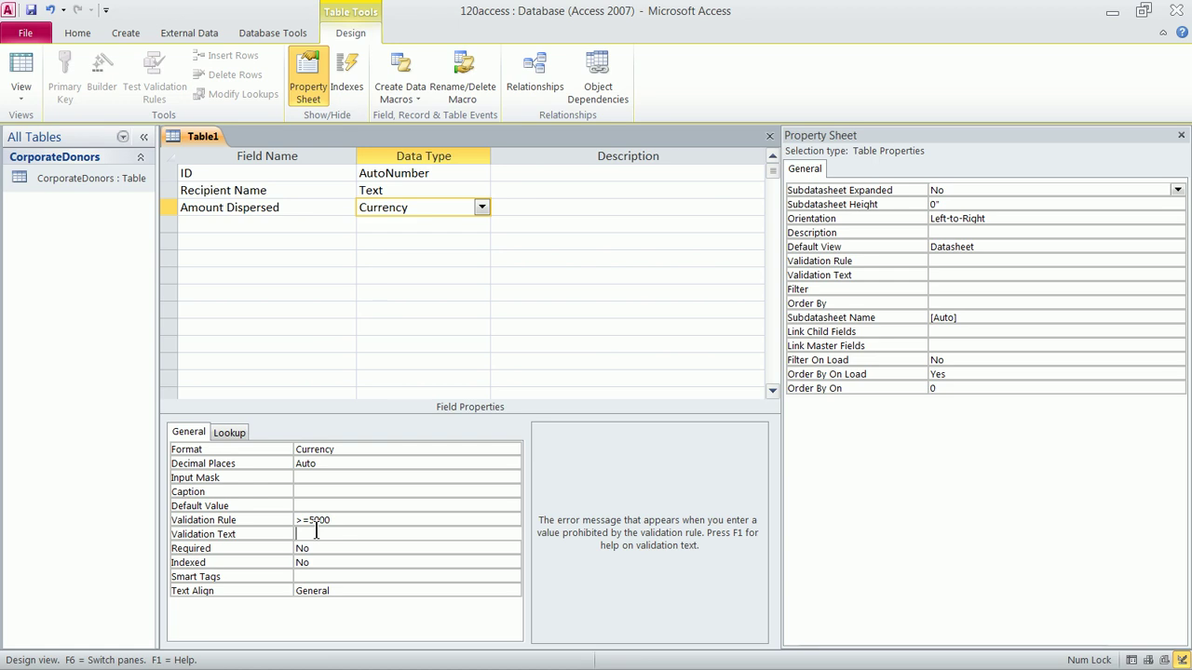
{"action": "type", "text": "Minimum awarded amount is $5,000"}
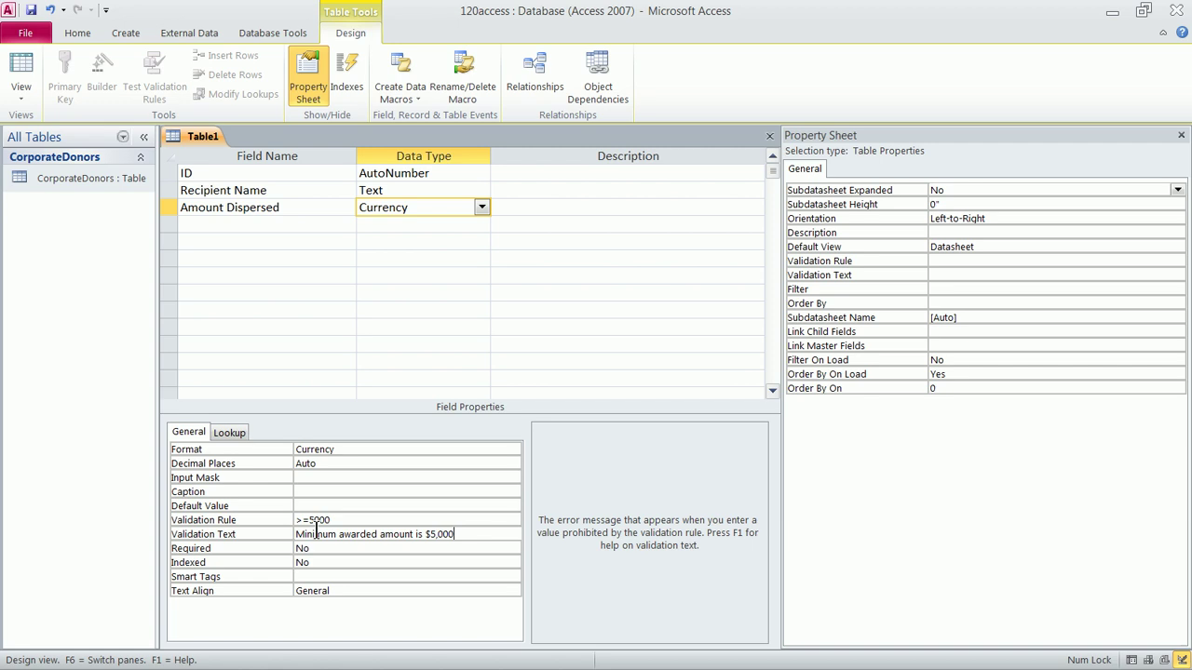
{"action": "left_click", "coordinate": [349, 517]}
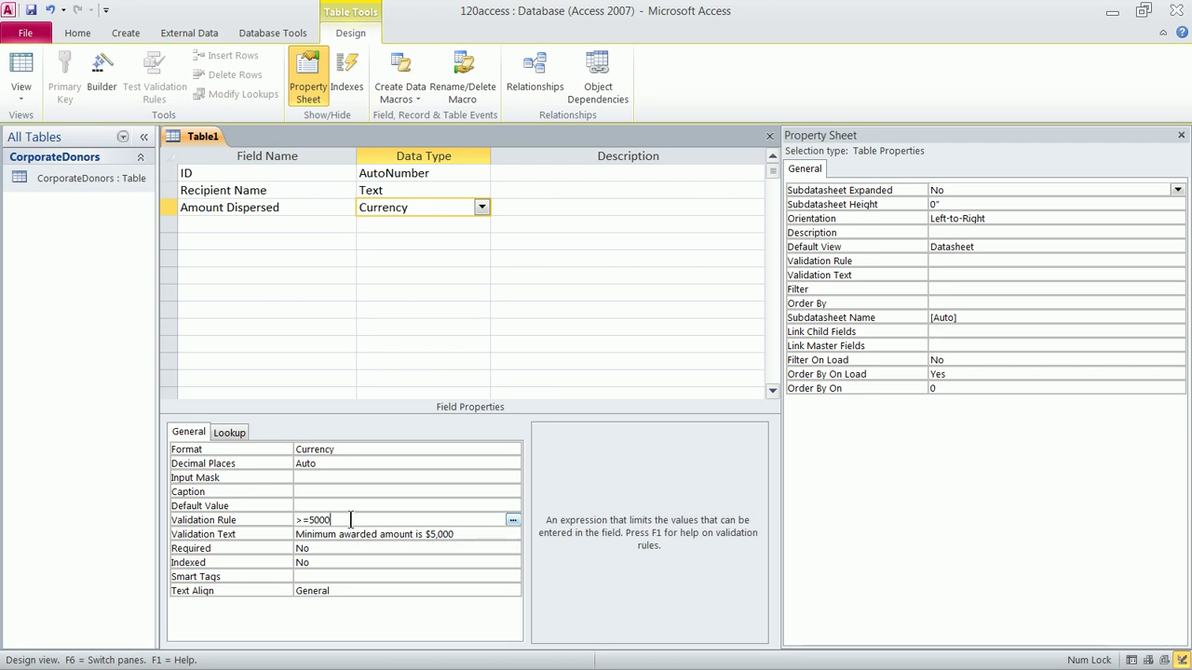
Add a Phone Number Text field and launch the Input Mask builder for it
{"action": "left_click", "coordinate": [253, 228]}
{"action": "type", "text": "Phone Number"}
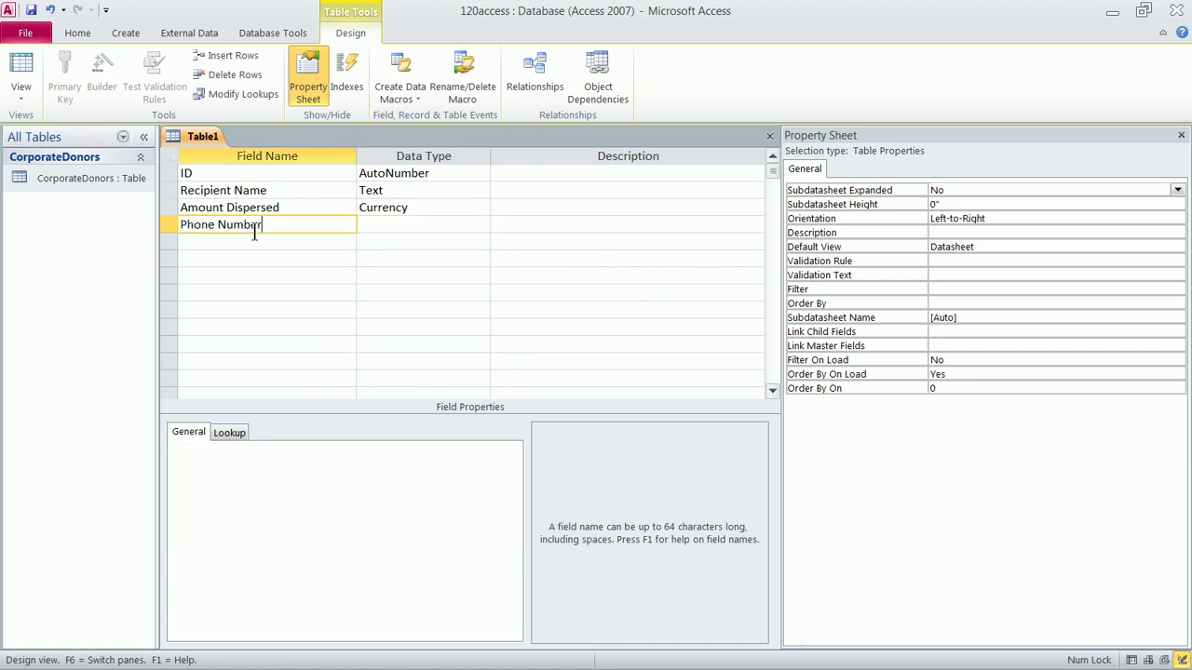
{"action": "key", "text": "Tab"}
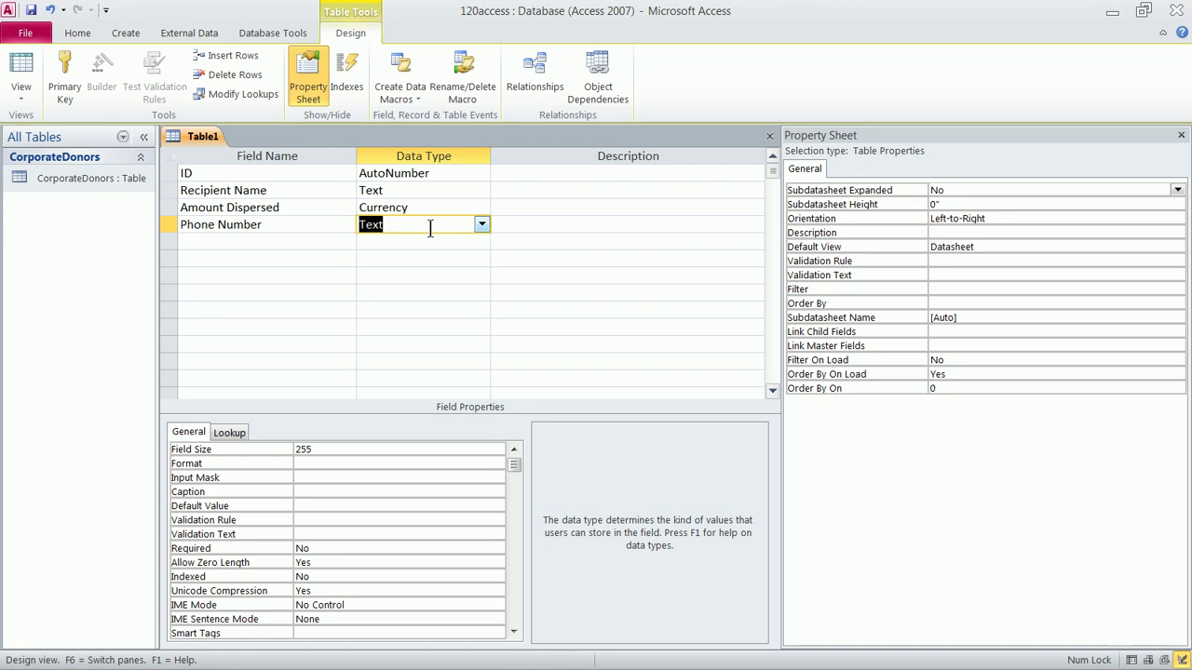
{"action": "left_click", "coordinate": [481, 225]}
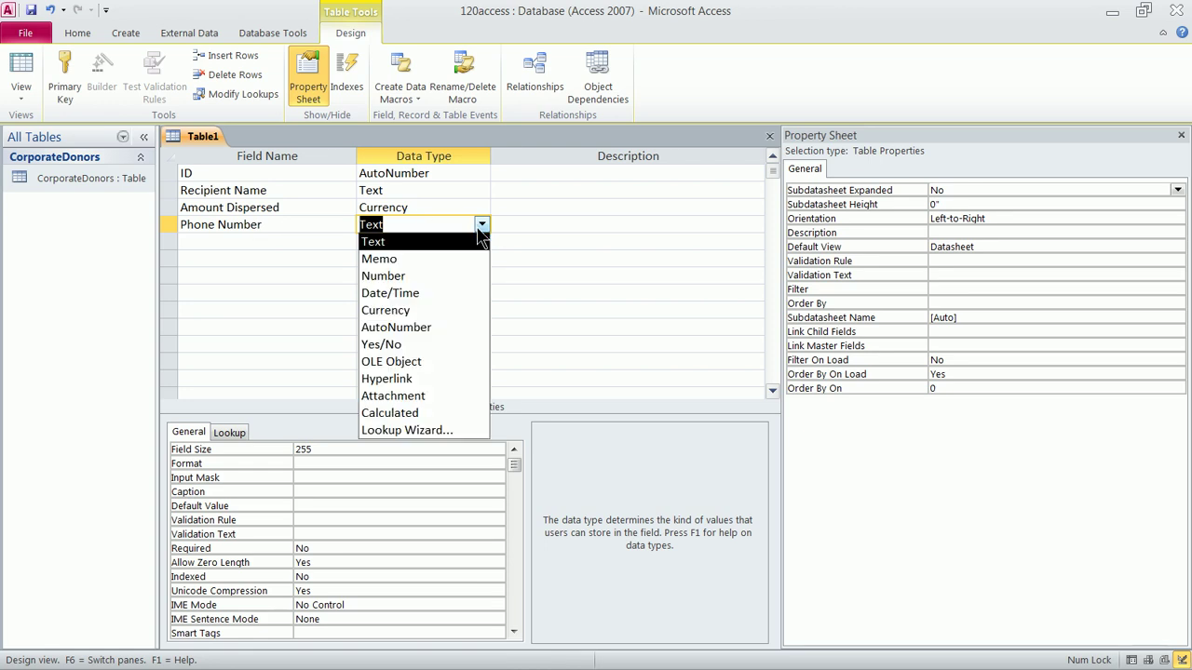
{"action": "left_click", "coordinate": [422, 242]}
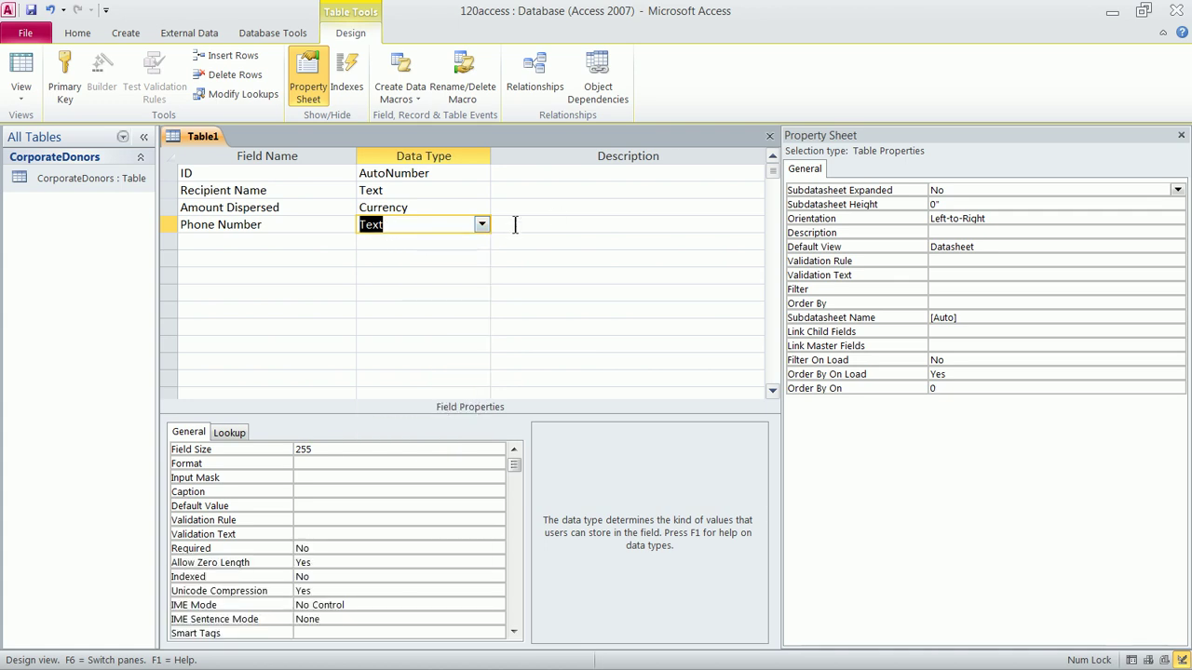
{"action": "left_click", "coordinate": [316, 477]}
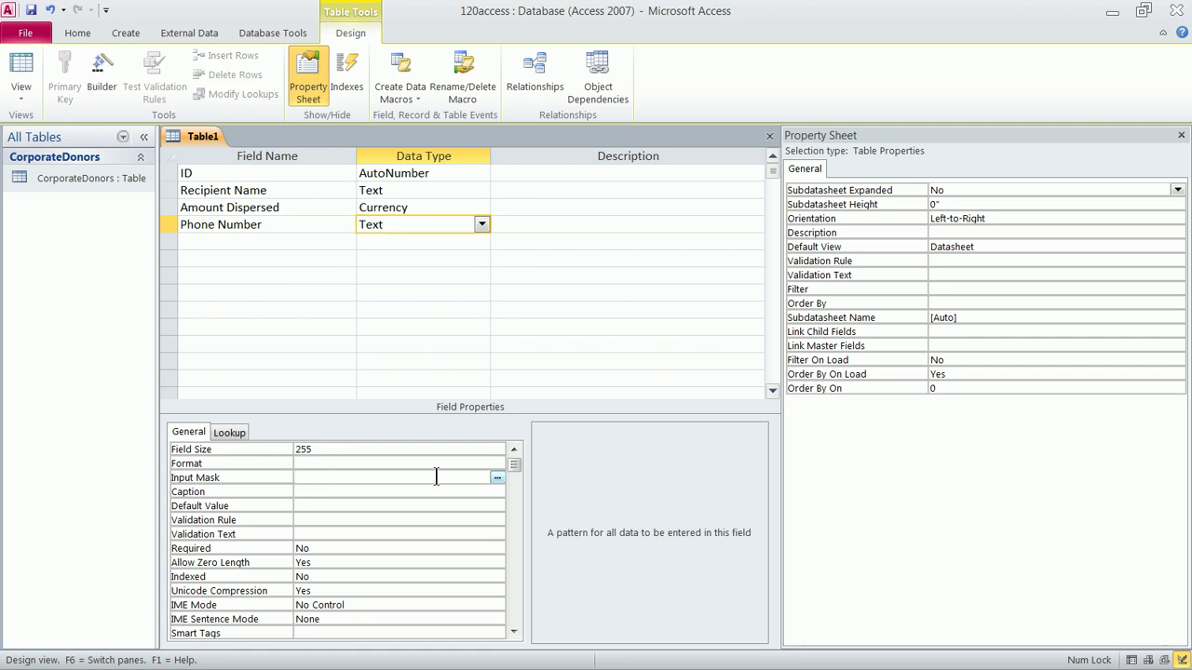
{"action": "left_click", "coordinate": [496, 478]}
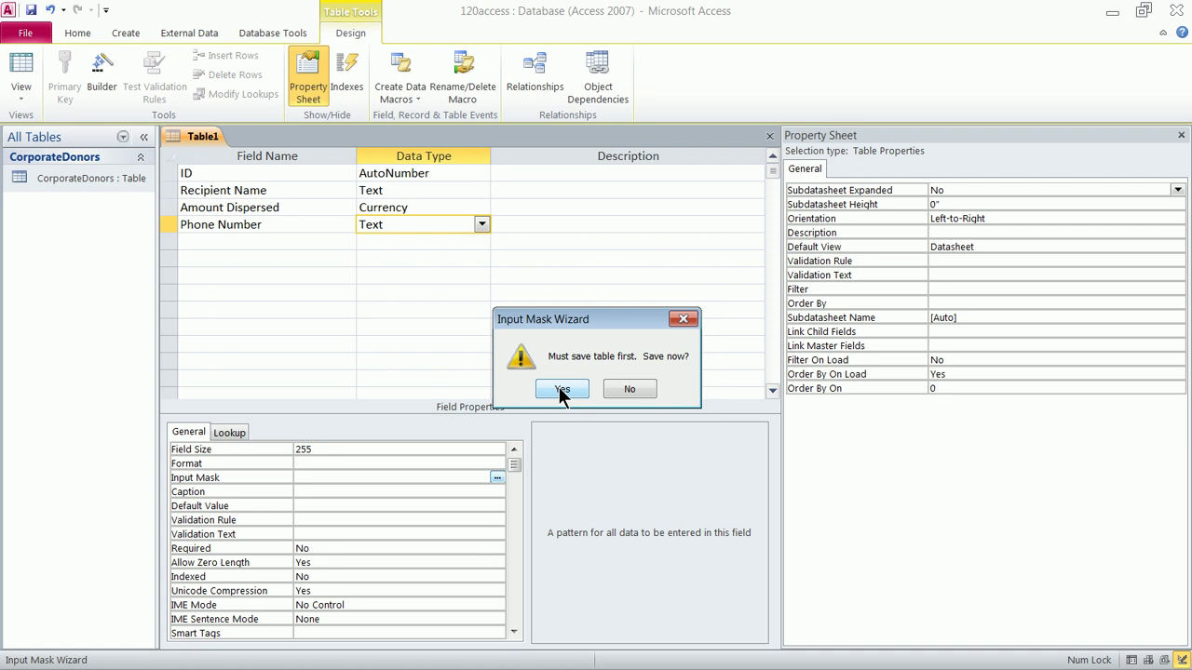
{"action": "left_click", "coordinate": [561, 389]}
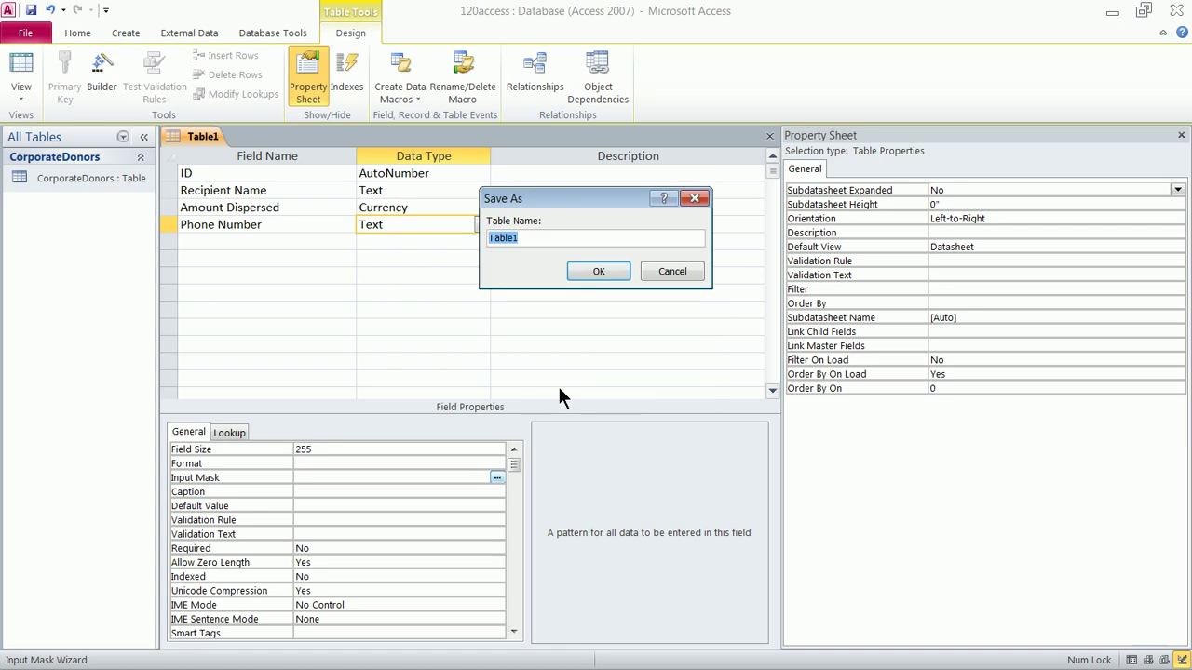
{"action": "type", "text": "Recipients"}
{"action": "left_click", "coordinate": [600, 270]}
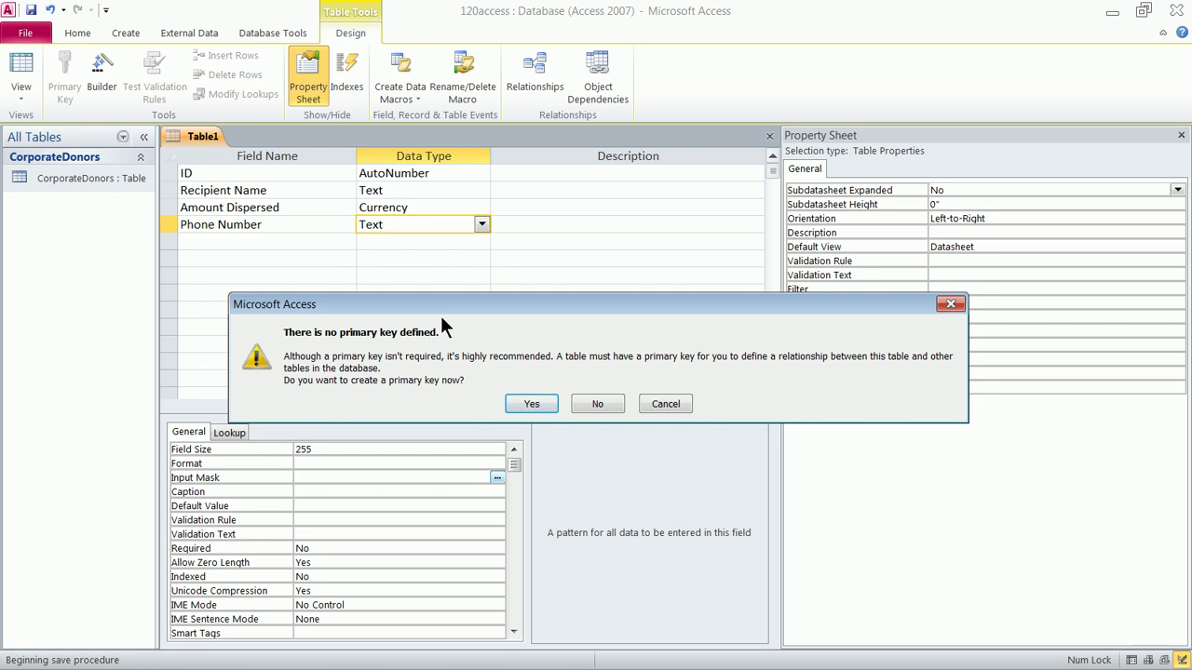
{"action": "left_click", "coordinate": [521, 408]}
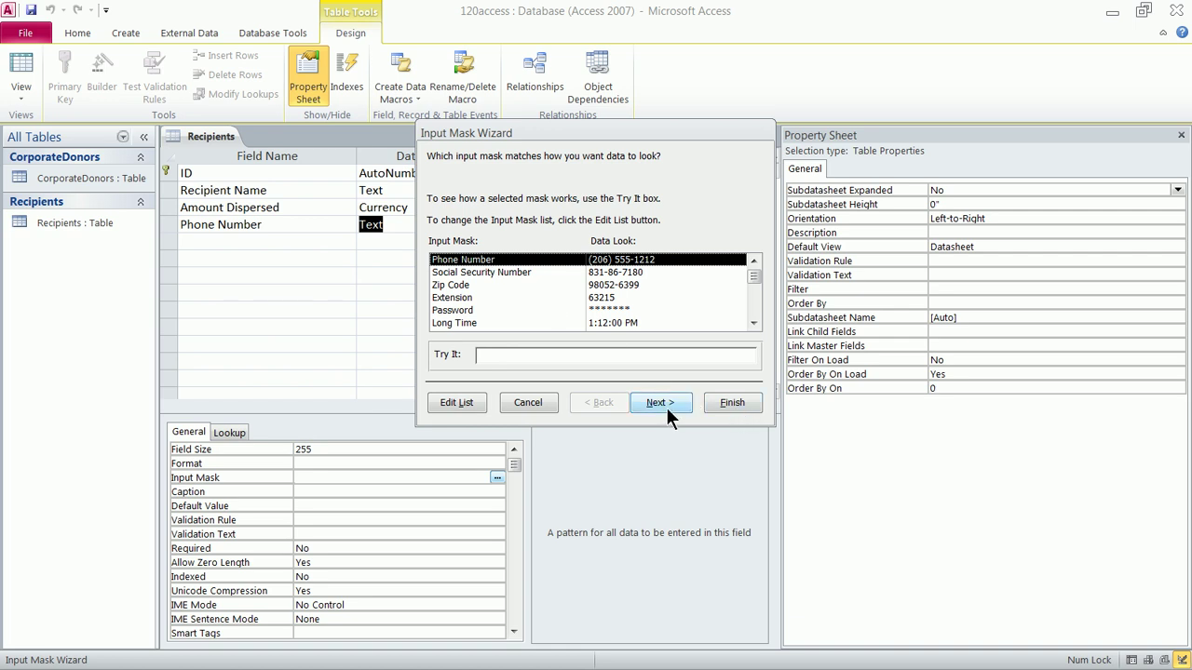
{"action": "left_click", "coordinate": [730, 403]}
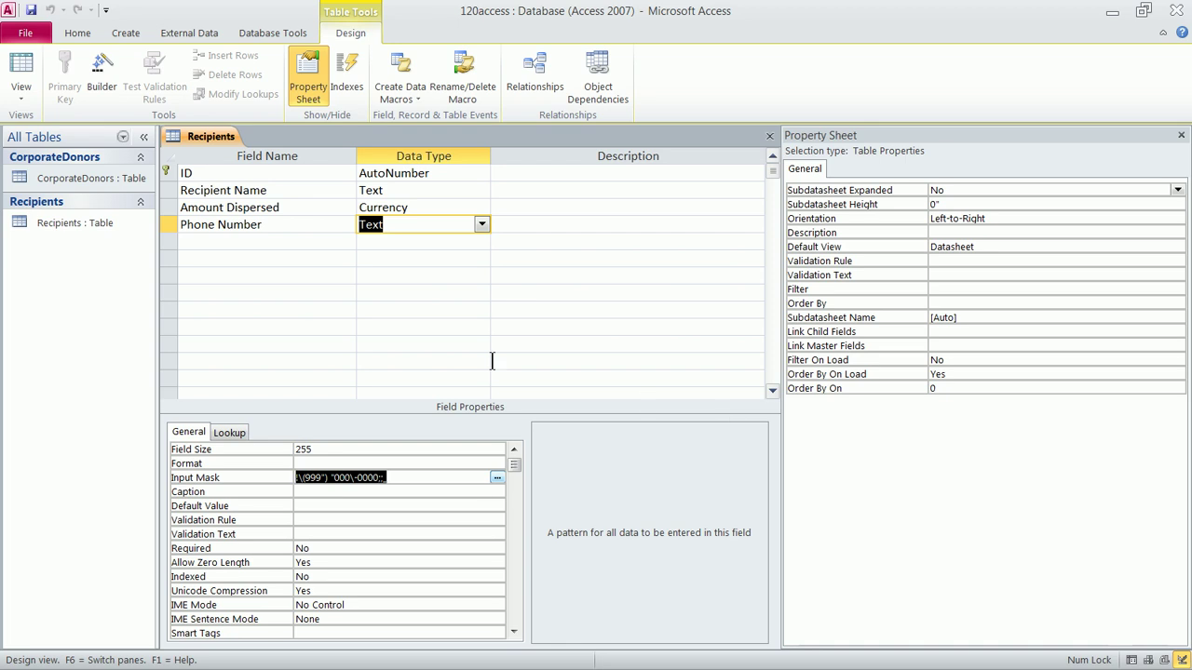
Save the database as namuo-c, keeping the Recipients table design changes
{"action": "left_click", "coordinate": [26, 34]}
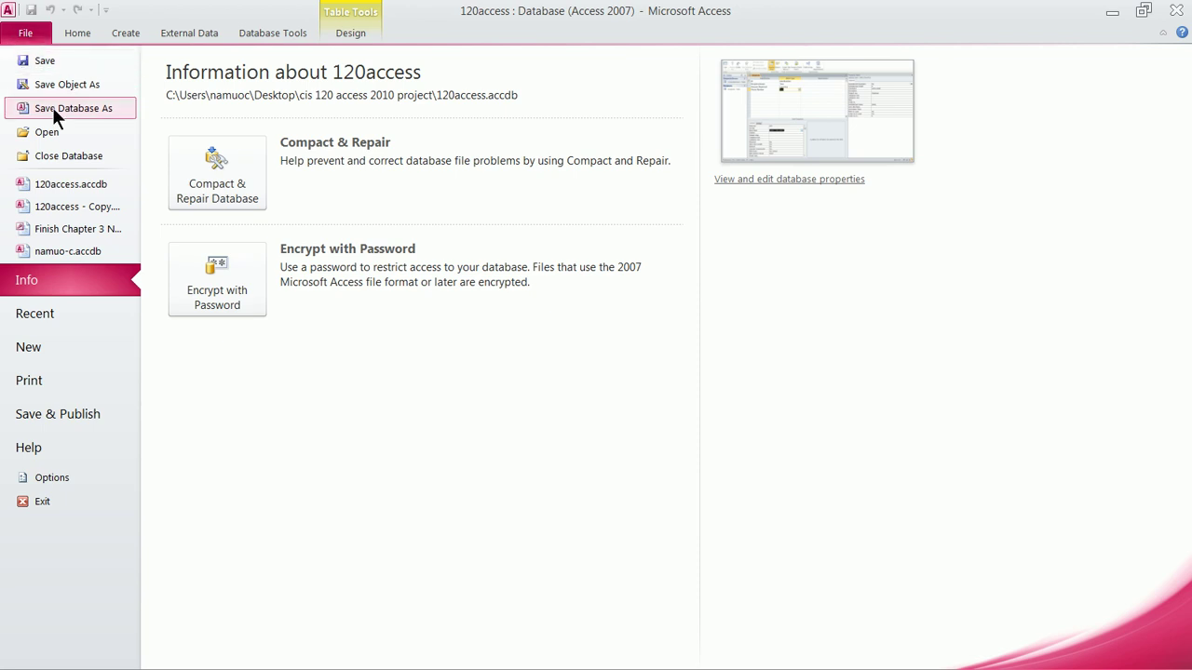
{"action": "left_click", "coordinate": [52, 108]}
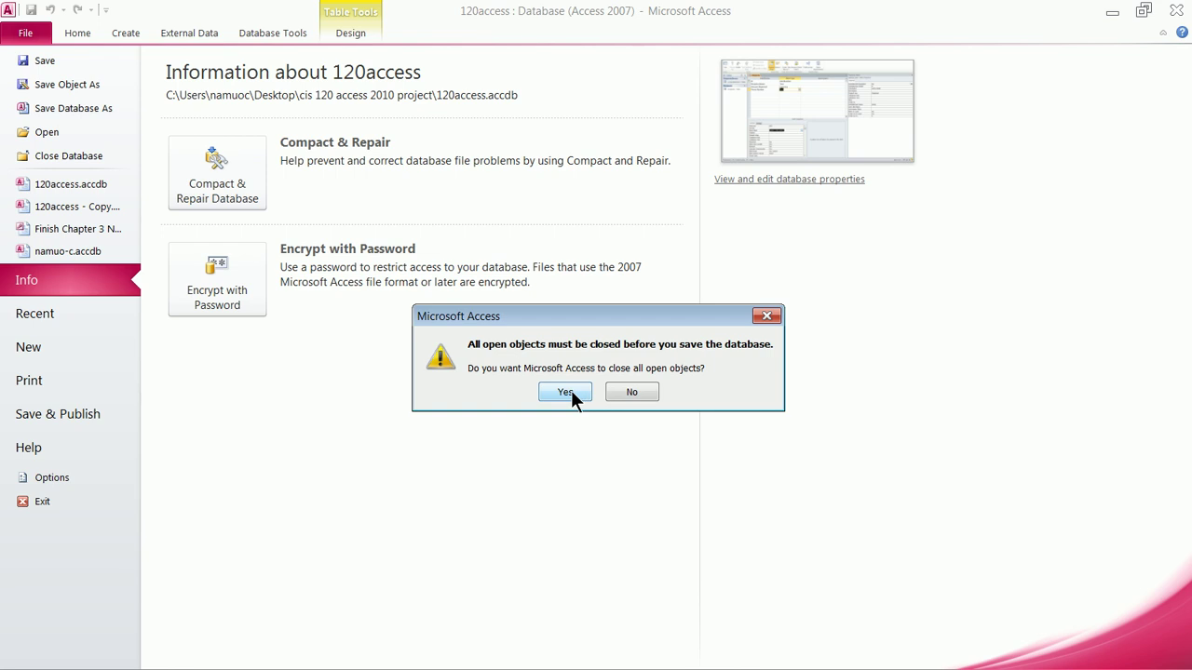
{"action": "left_click", "coordinate": [568, 392]}
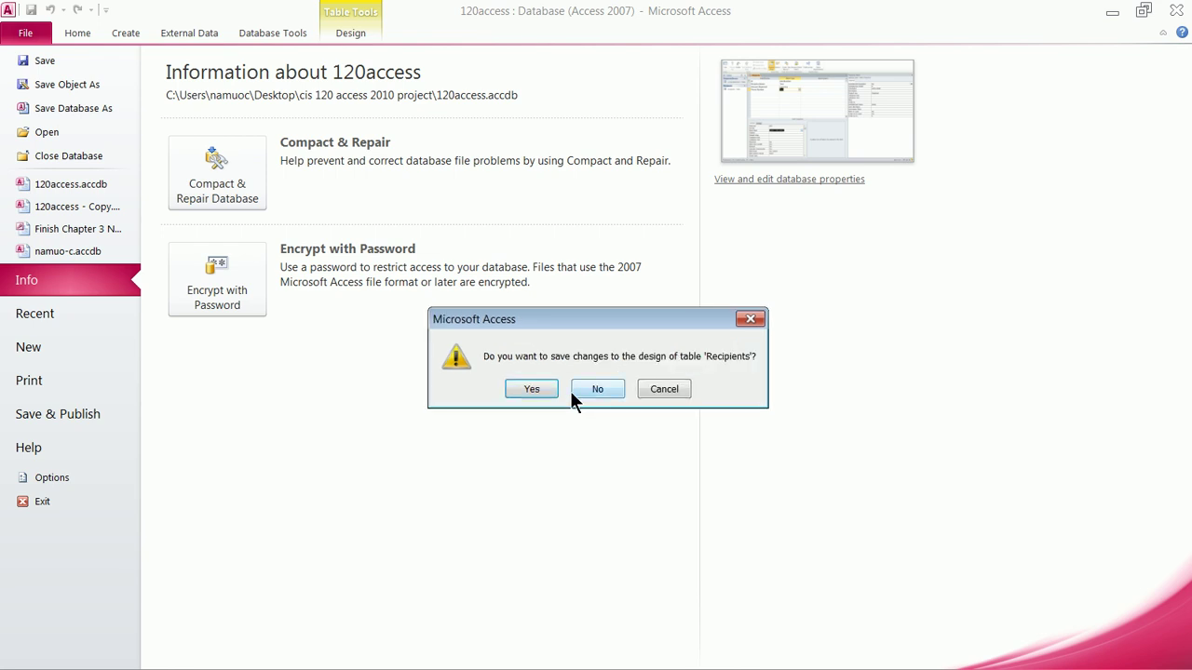
{"action": "left_click", "coordinate": [519, 392]}
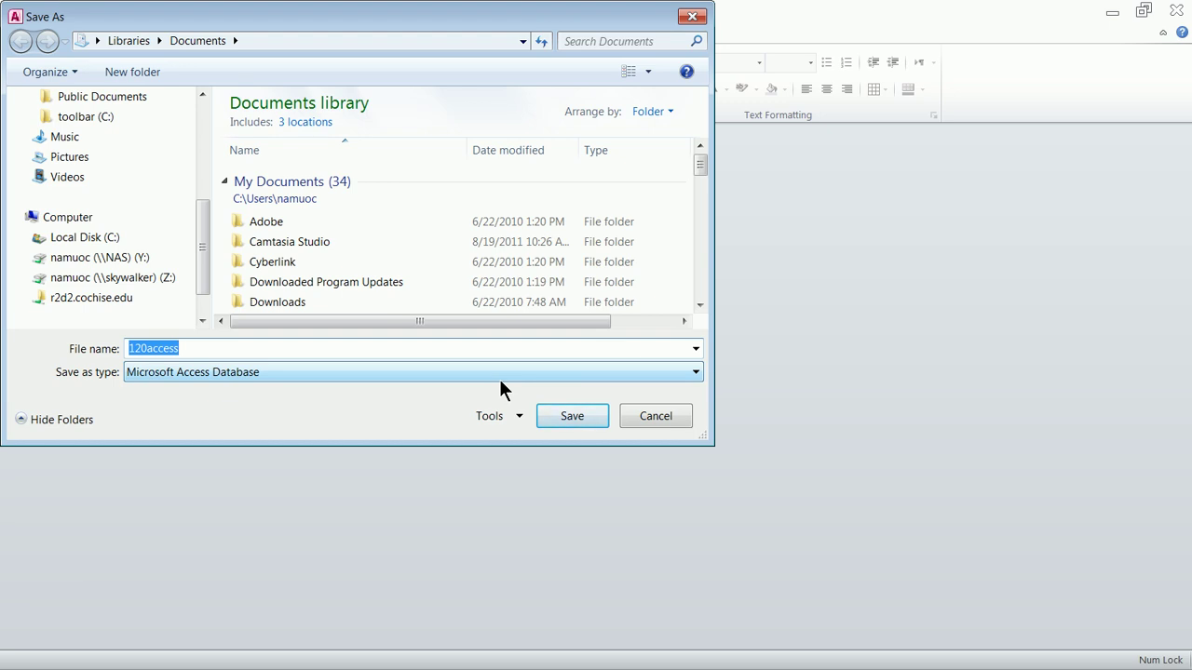
{"action": "type", "text": "namuo-c"}
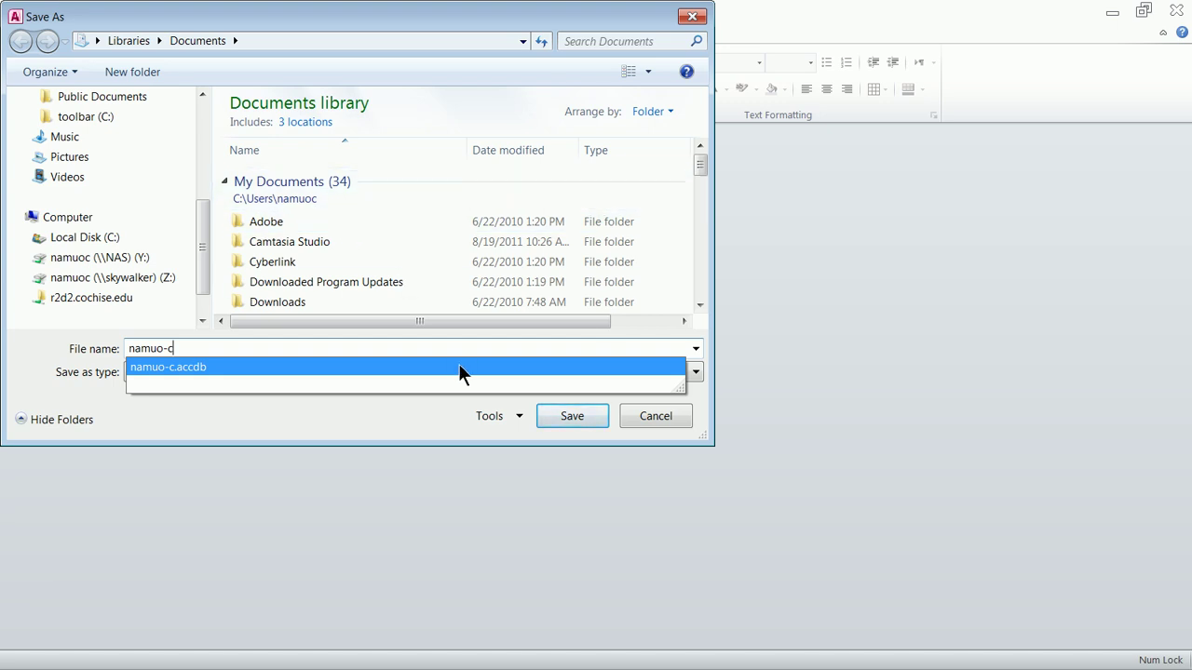
{"action": "left_click", "coordinate": [559, 416]}
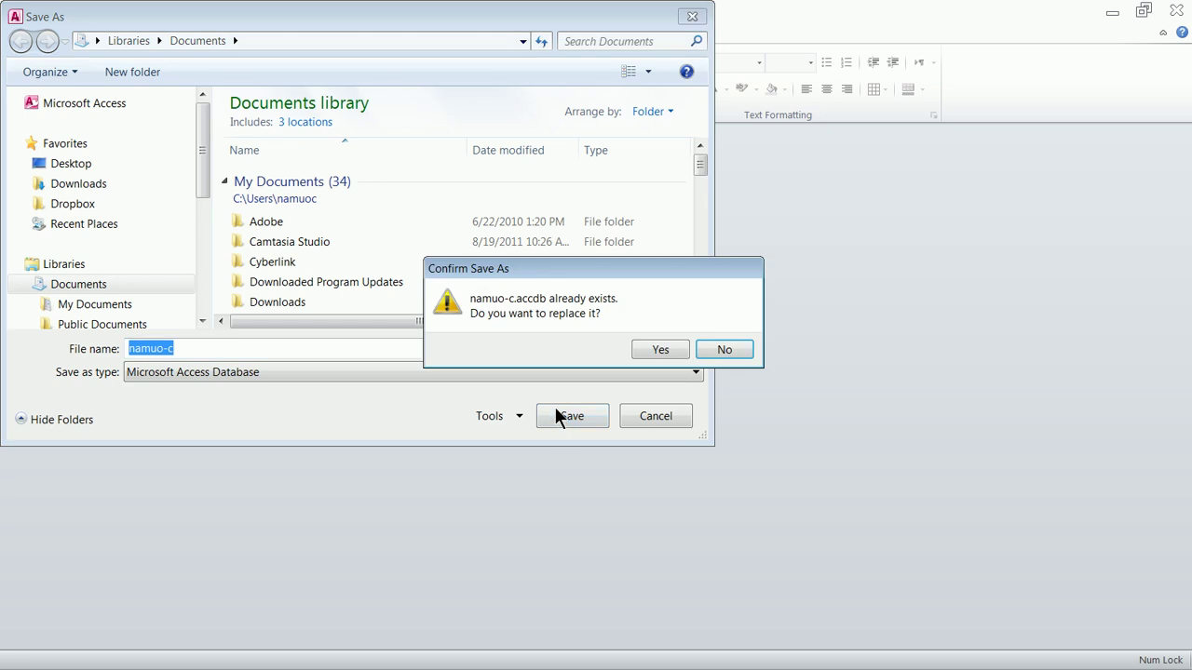
Replace the existing namuo-c.accdb, enable content, and open the Recipients table datasheet
{"action": "left_click", "coordinate": [657, 350]}
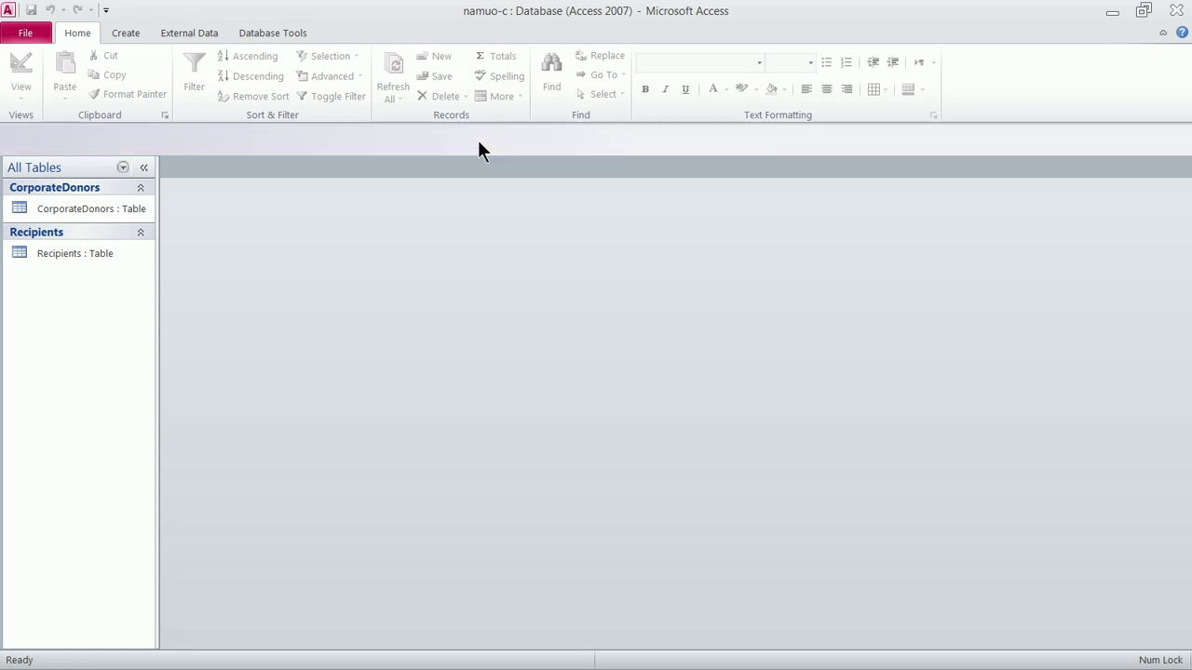
{"action": "left_click", "coordinate": [477, 139]}
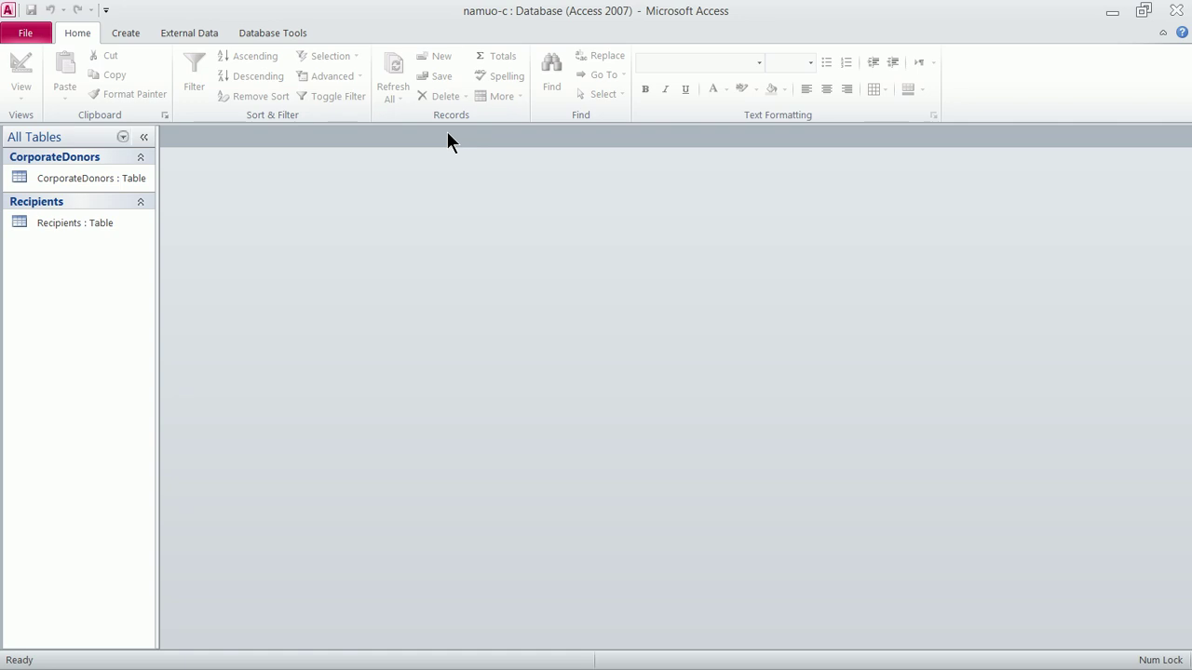
{"action": "left_click", "coordinate": [78, 219]}
{"action": "double_click", "coordinate": [78, 220]}
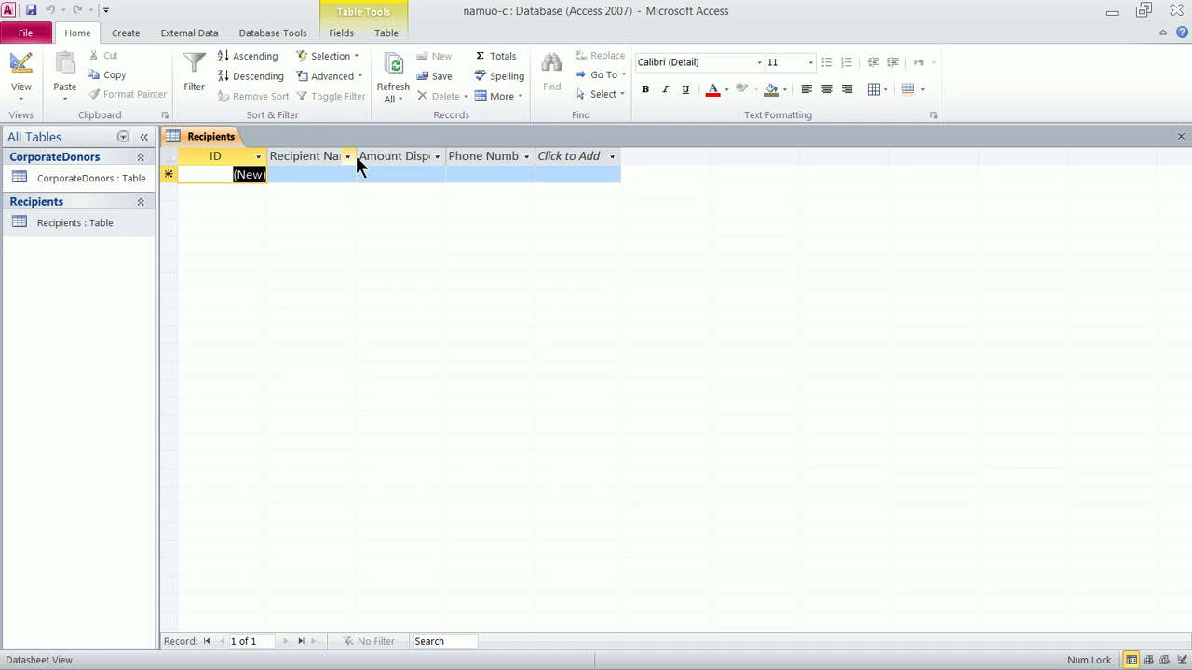
Widen the Recipient Name, Amount Dispersed and Phone Number columns and check the phone mask
{"action": "left_click_drag", "start_coordinate": [357, 156], "coordinate": [402, 156]}
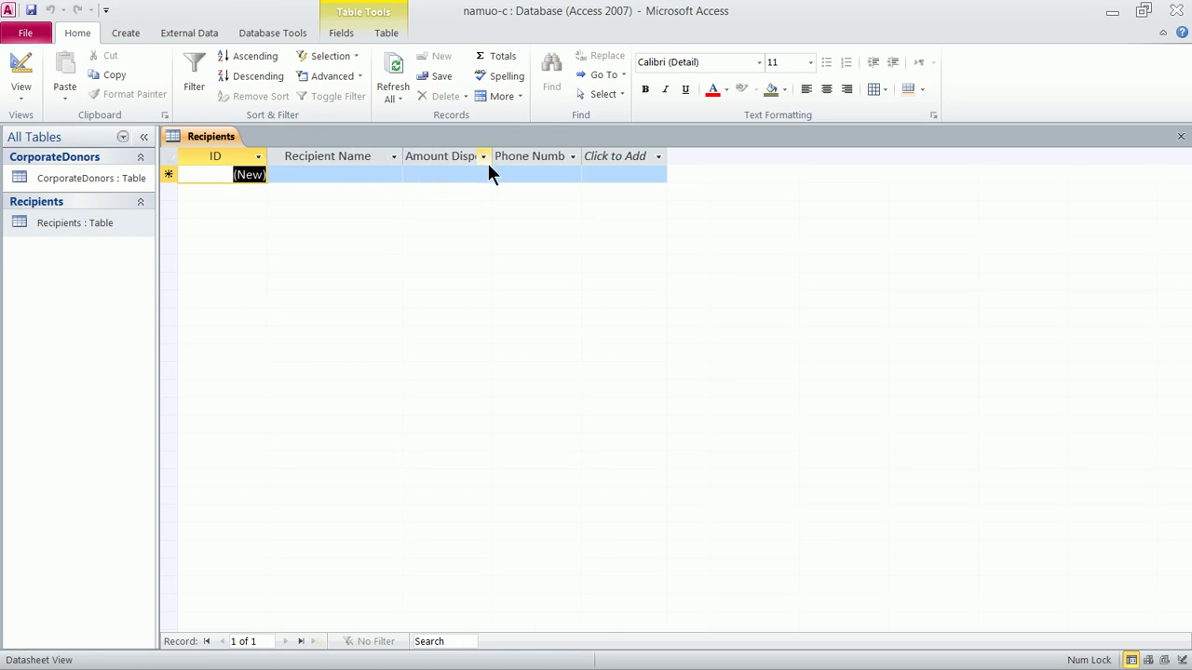
{"action": "left_click_drag", "start_coordinate": [490, 155], "coordinate": [527, 156]}
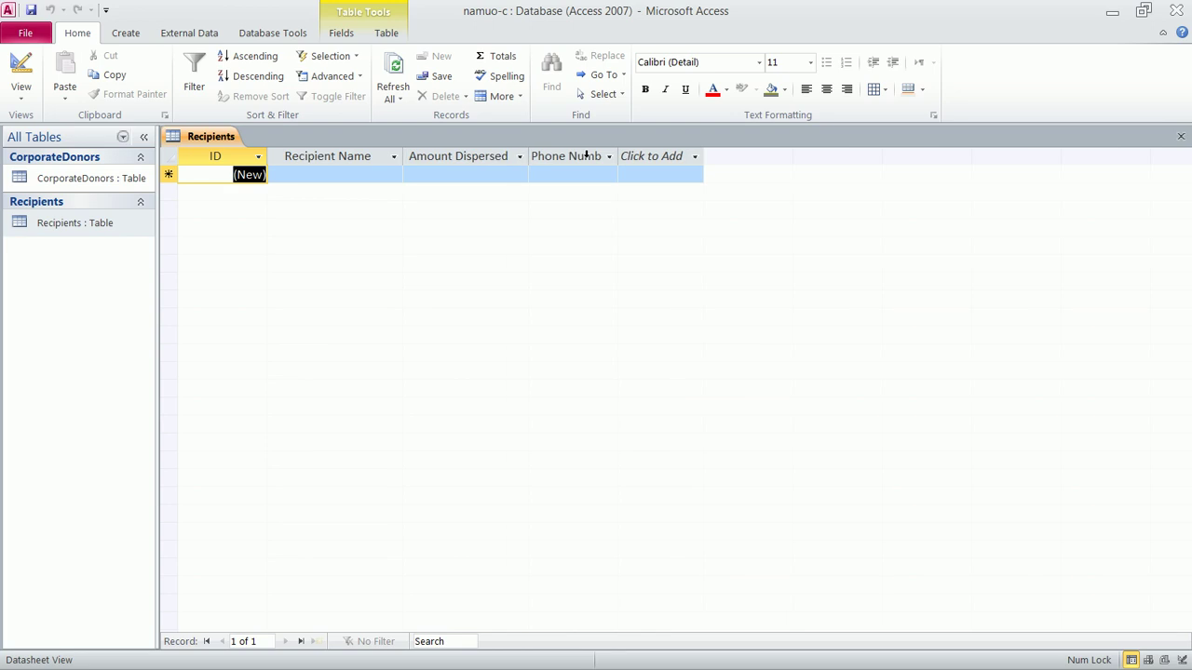
{"action": "left_click_drag", "start_coordinate": [615, 155], "coordinate": [633, 157]}
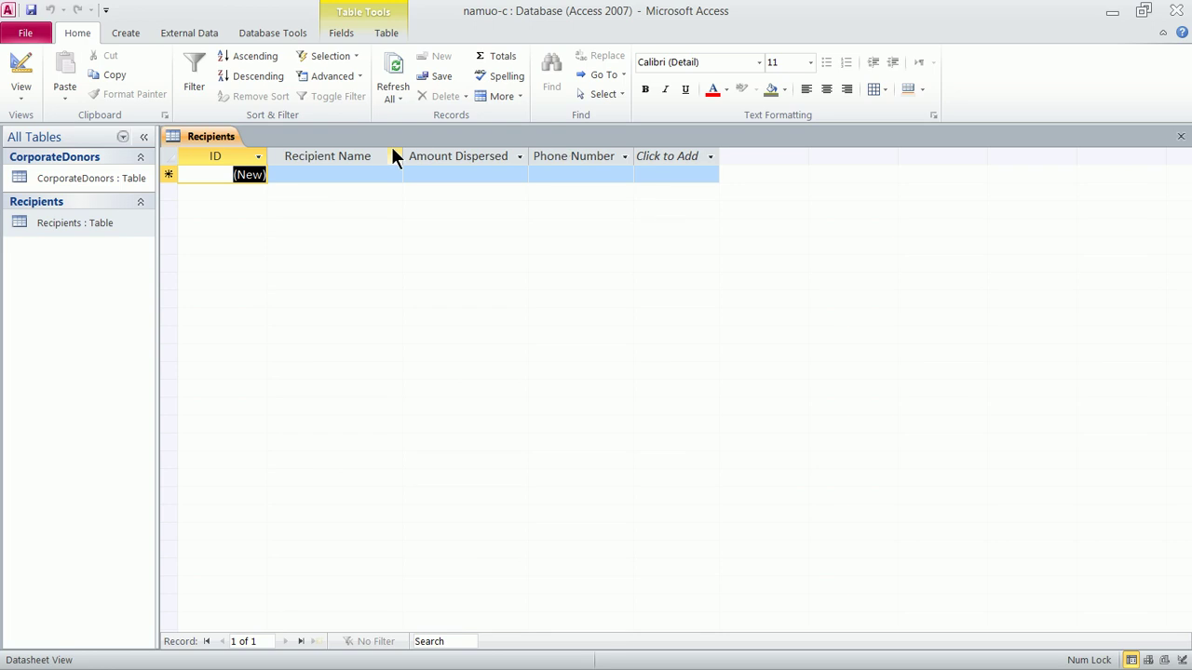
{"action": "left_click", "coordinate": [386, 175]}
{"action": "left_click", "coordinate": [460, 175]}
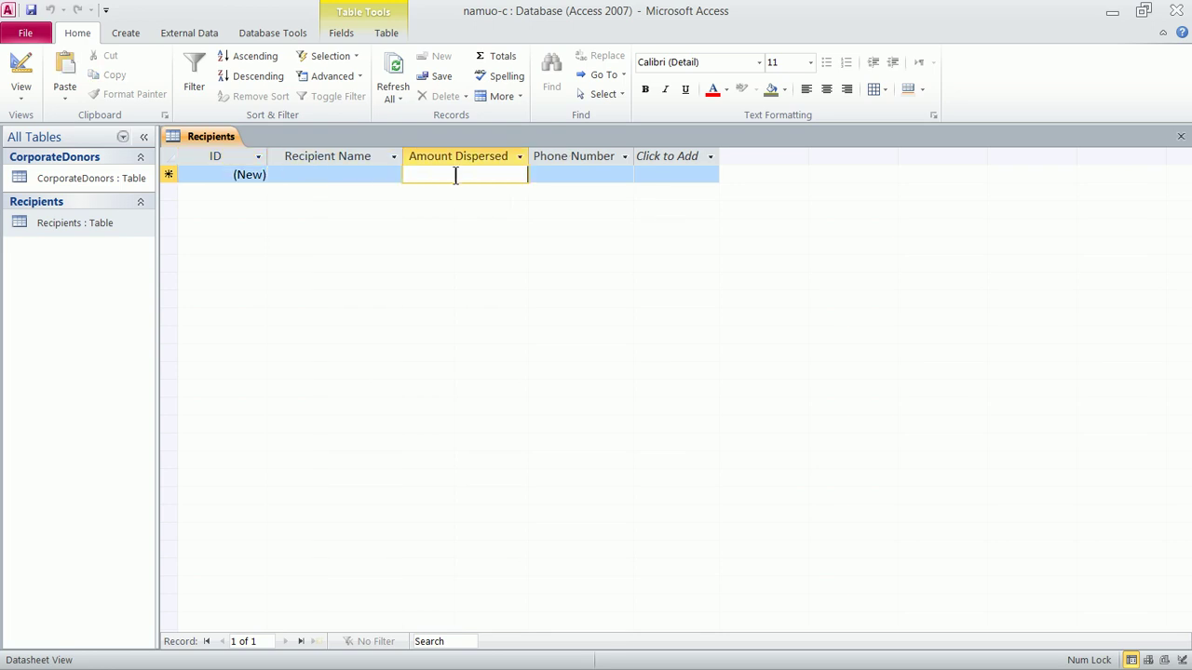
{"action": "left_click", "coordinate": [556, 175]}
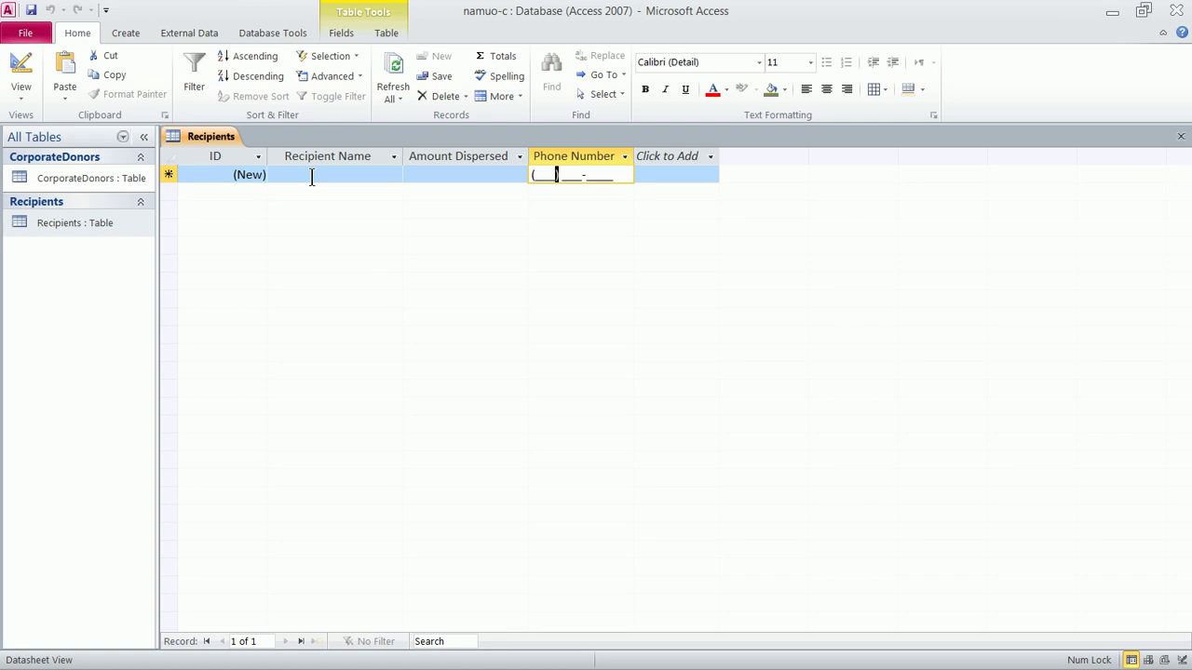
{"action": "left_click", "coordinate": [137, 28]}
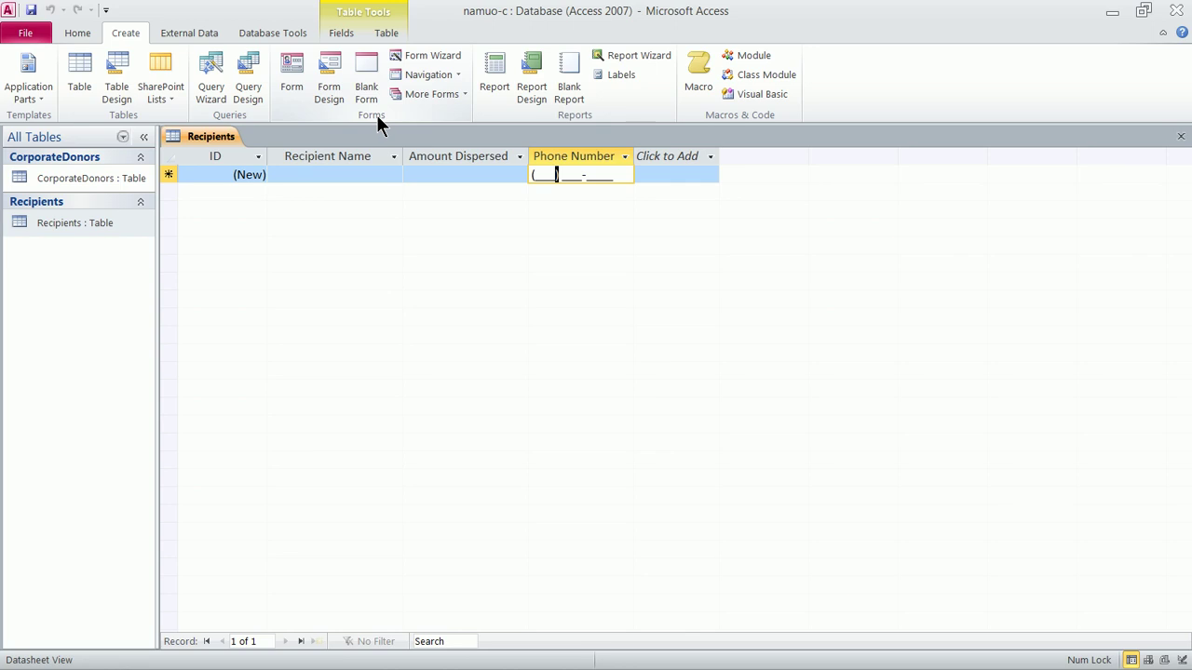
Create a new form from the Recipients table
{"action": "left_click", "coordinate": [74, 221]}
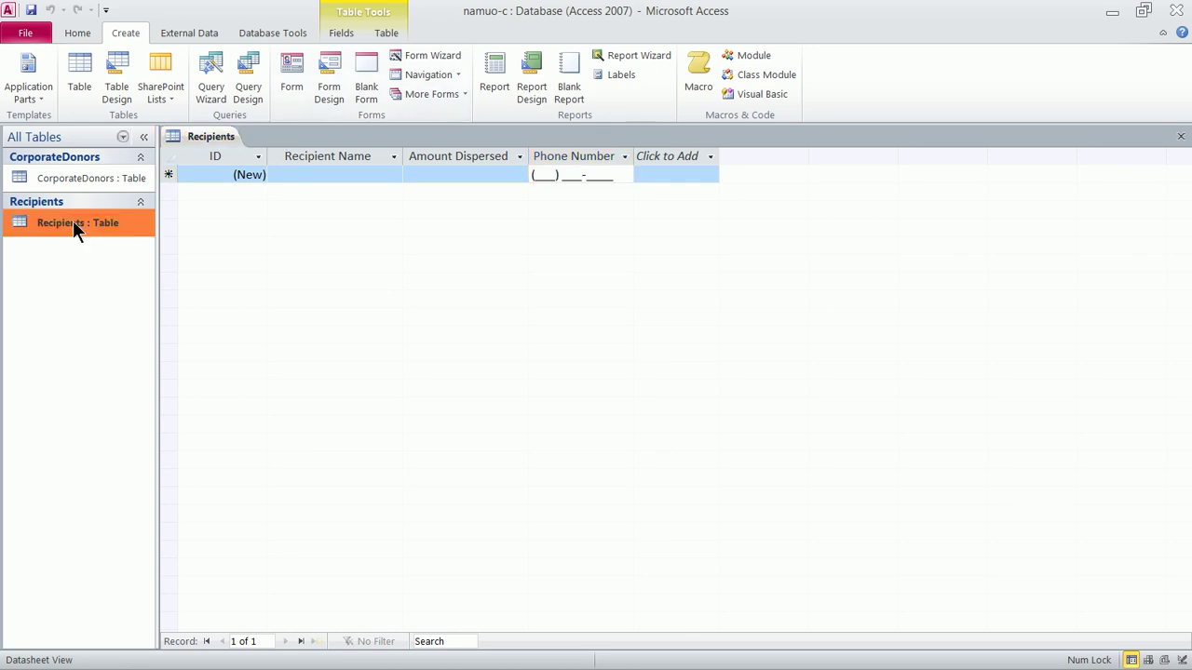
{"action": "left_click", "coordinate": [290, 87]}
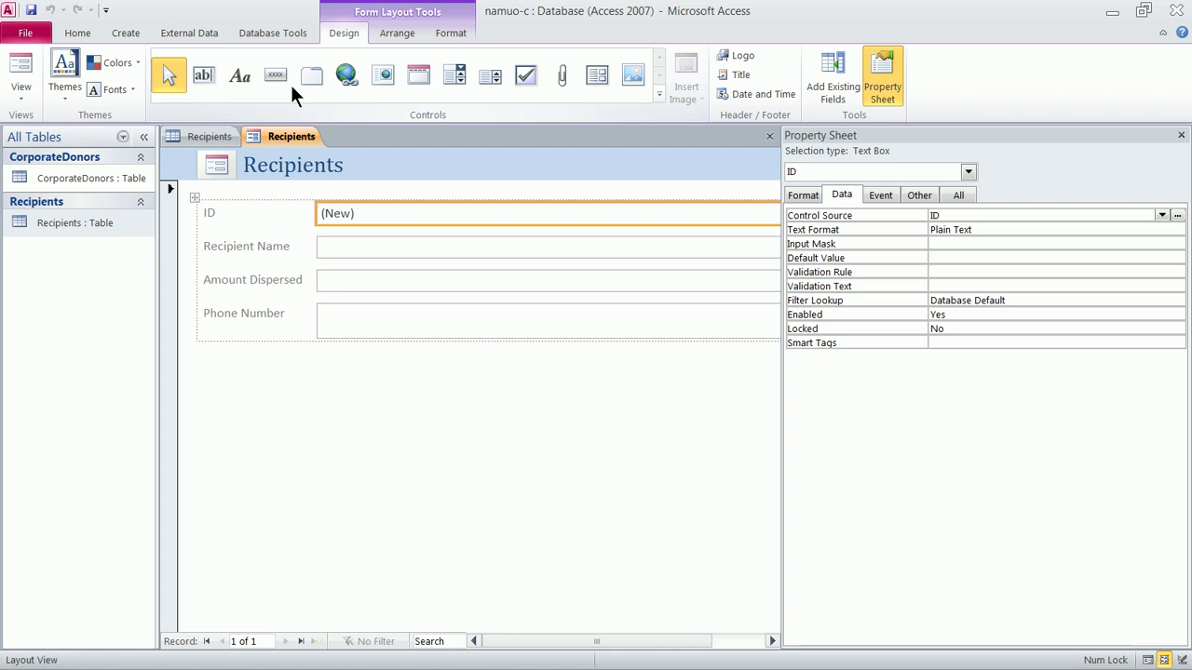
{"action": "left_click", "coordinate": [21, 93]}
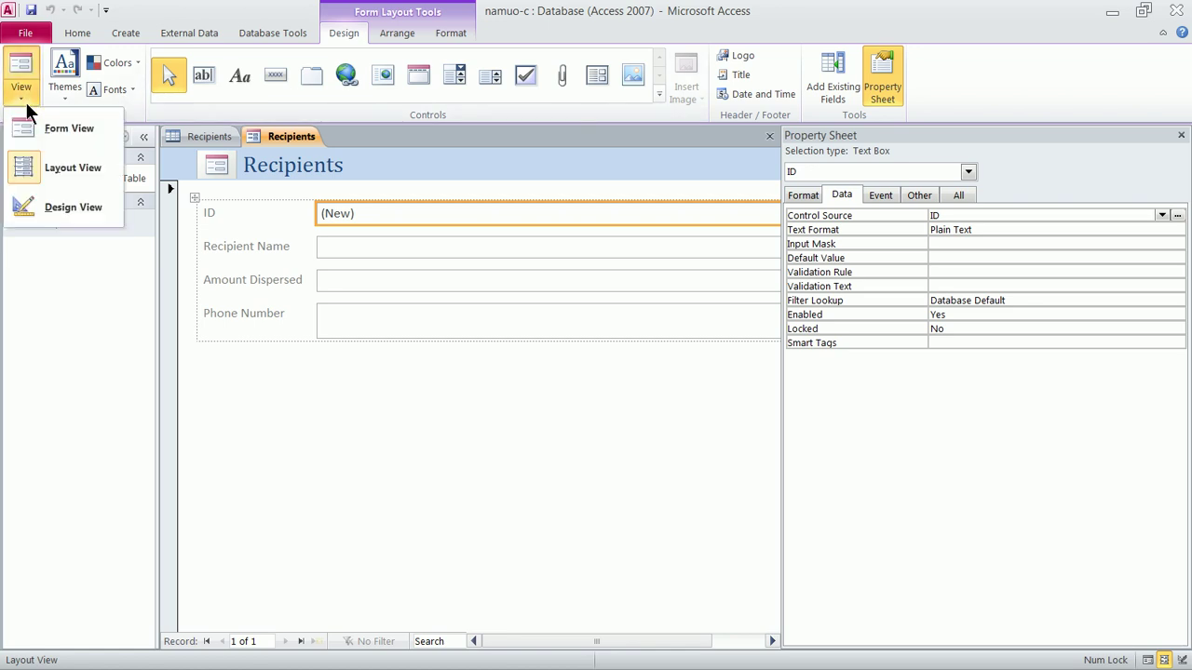
{"action": "left_click", "coordinate": [432, 252]}
Delete the empty row between Amount Dispersed and Phone Number in the form layout
{"action": "left_click_drag", "start_coordinate": [419, 249], "coordinate": [423, 297]}
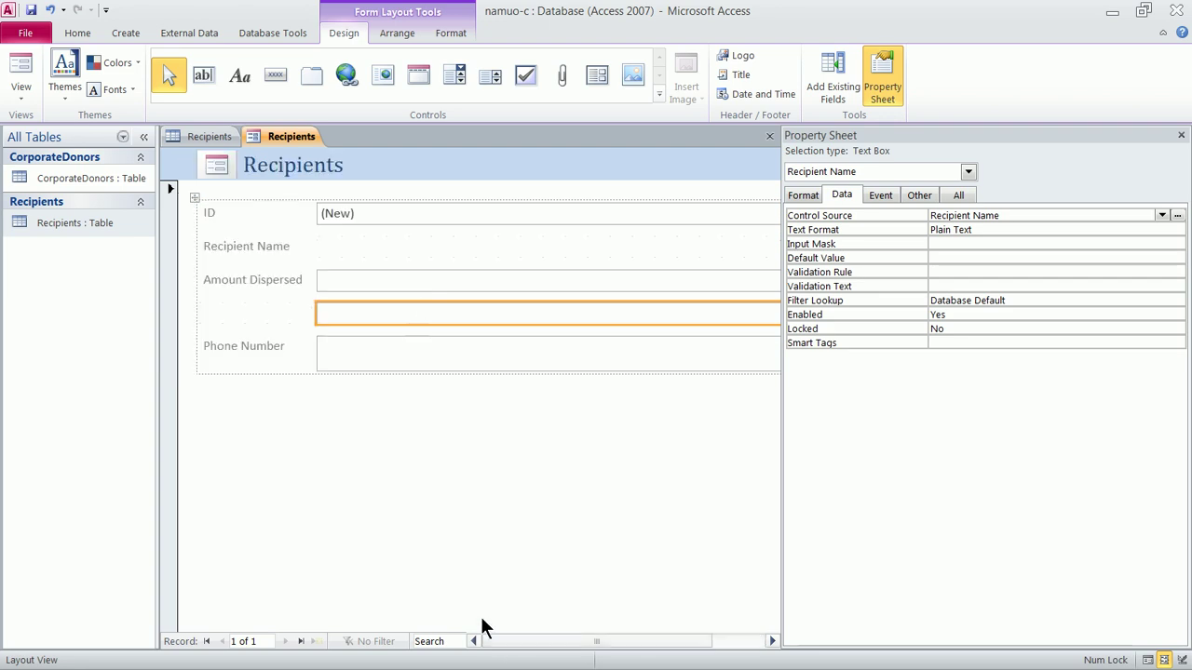
{"action": "left_click_drag", "start_coordinate": [337, 315], "coordinate": [333, 260]}
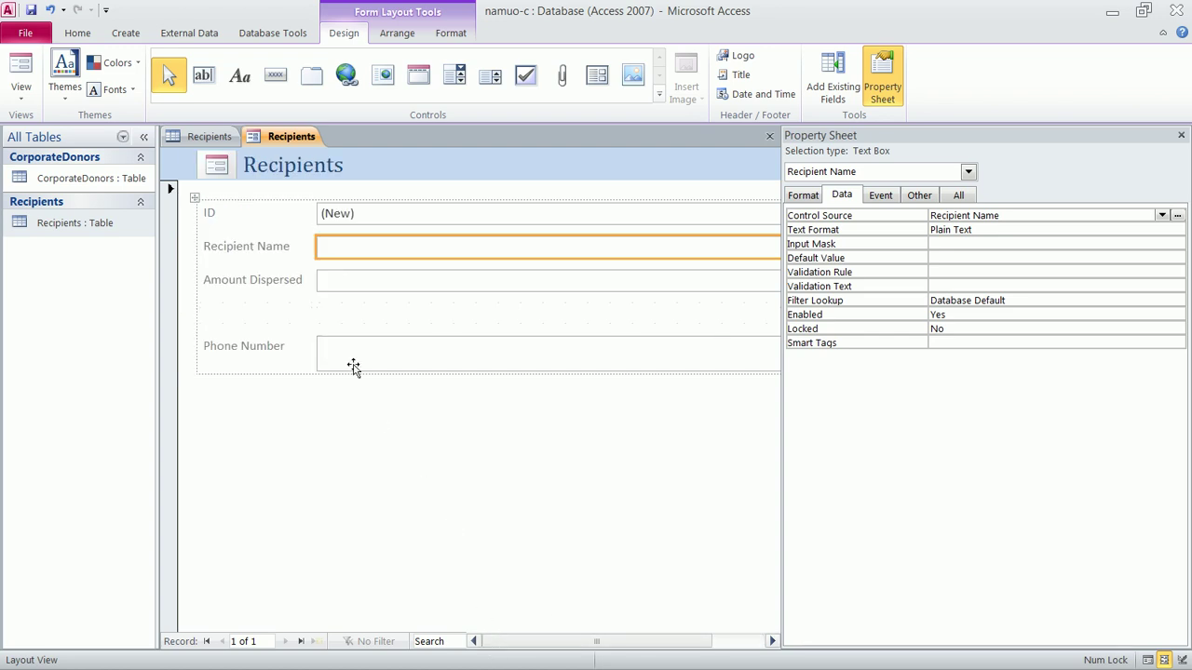
{"action": "left_click", "coordinate": [260, 315]}
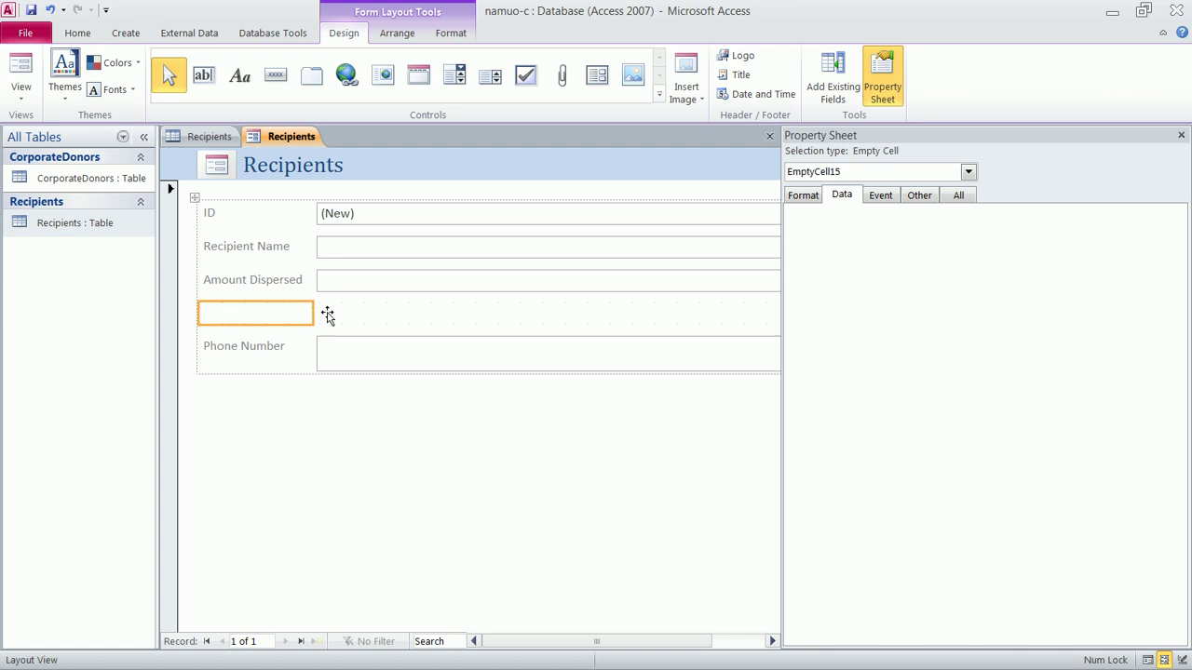
{"action": "key", "text": "Delete"}
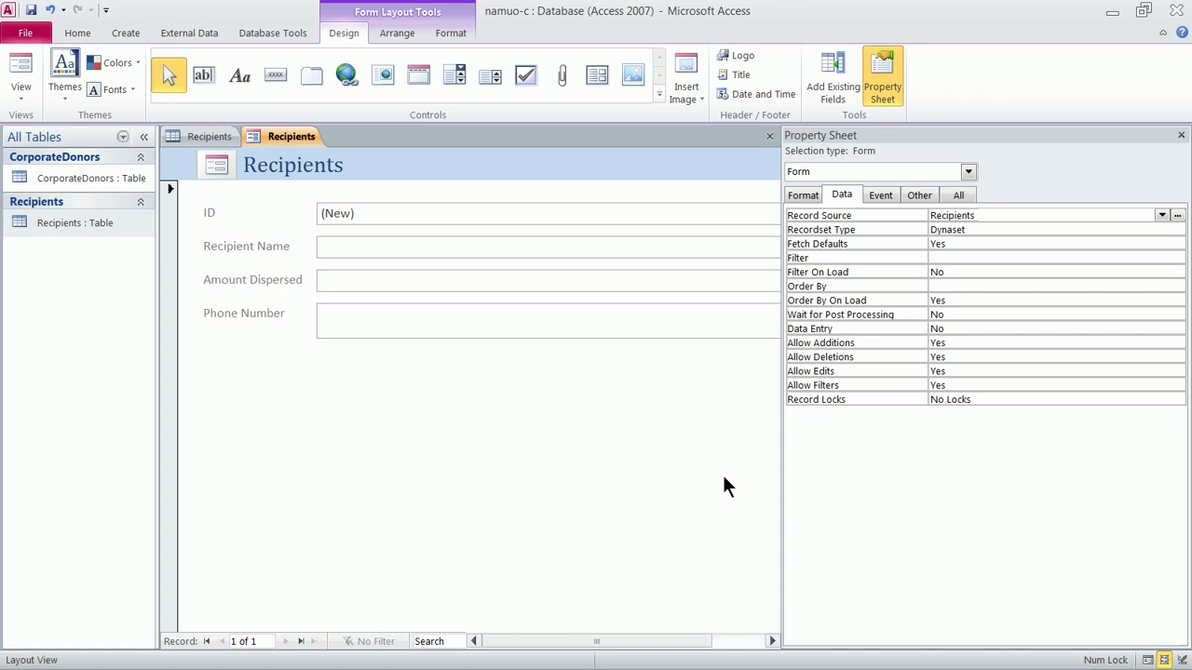
Review the data properties of the ID, Recipient Name, Amount Dispersed and Phone Number fields
{"action": "left_click", "coordinate": [377, 218]}
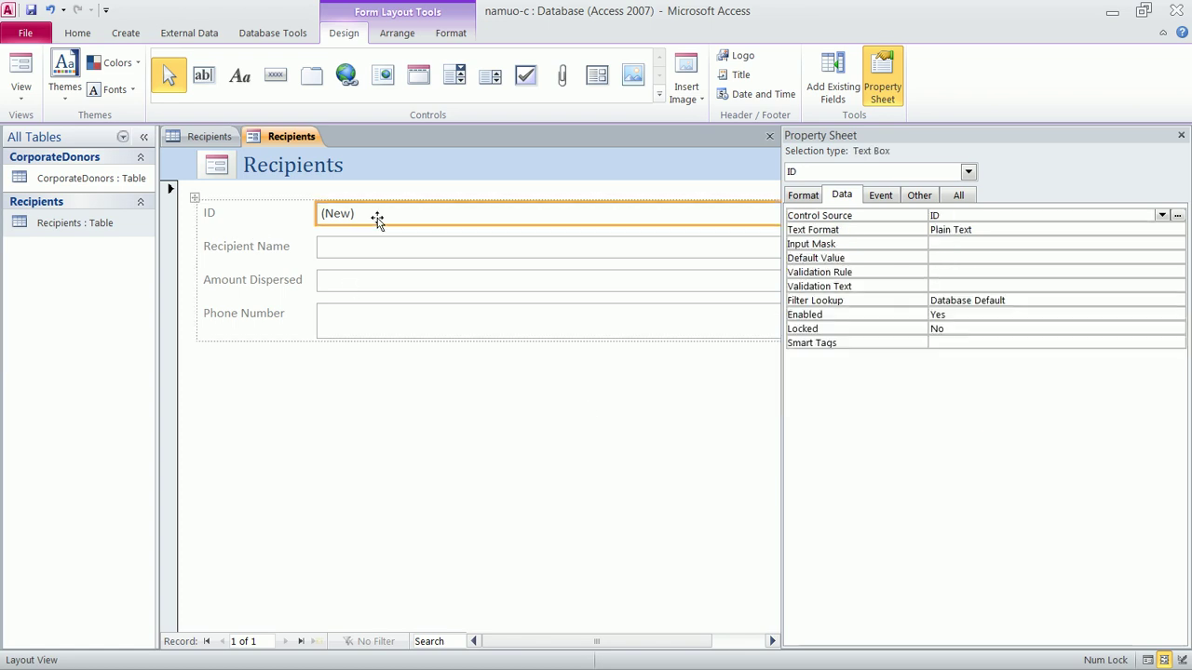
{"action": "left_click", "coordinate": [363, 245]}
{"action": "left_click", "coordinate": [358, 279]}
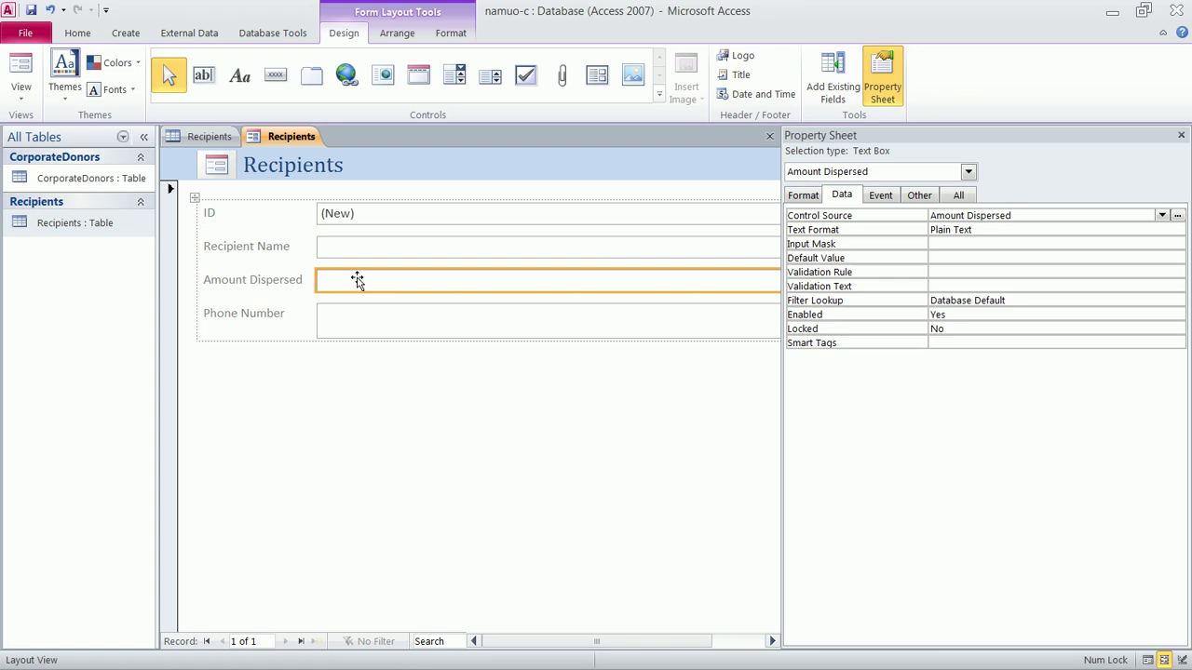
{"action": "left_click", "coordinate": [357, 313]}
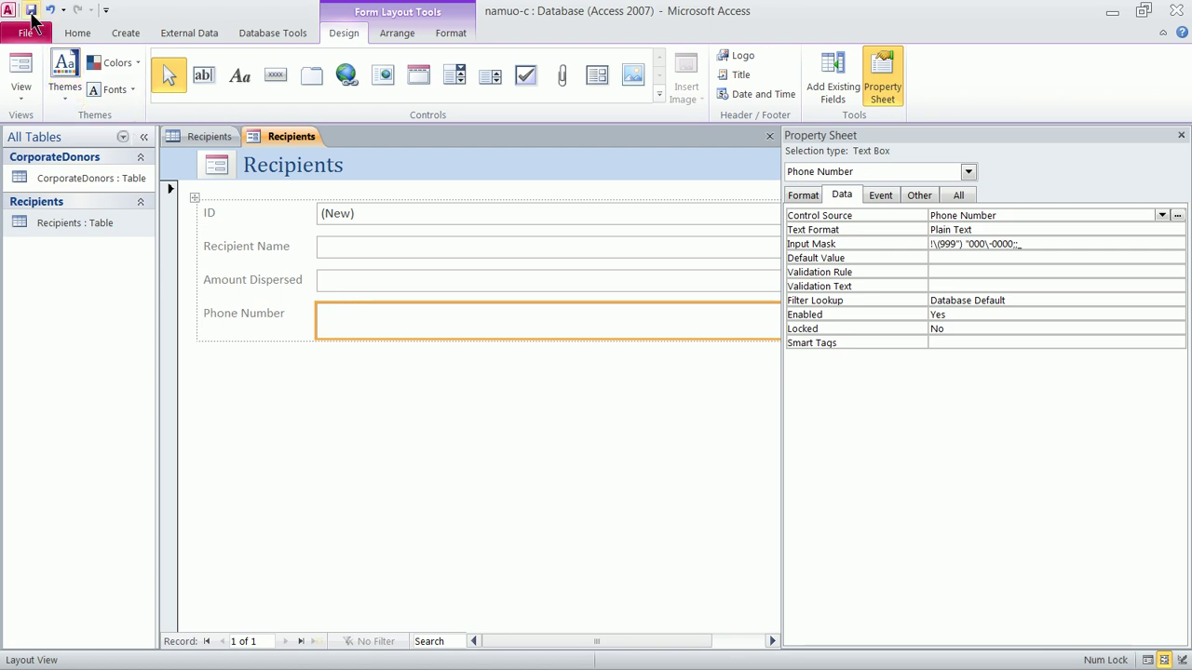
Save the form as Recipients and return to it from the Navigation Pane
{"action": "left_click", "coordinate": [31, 11]}
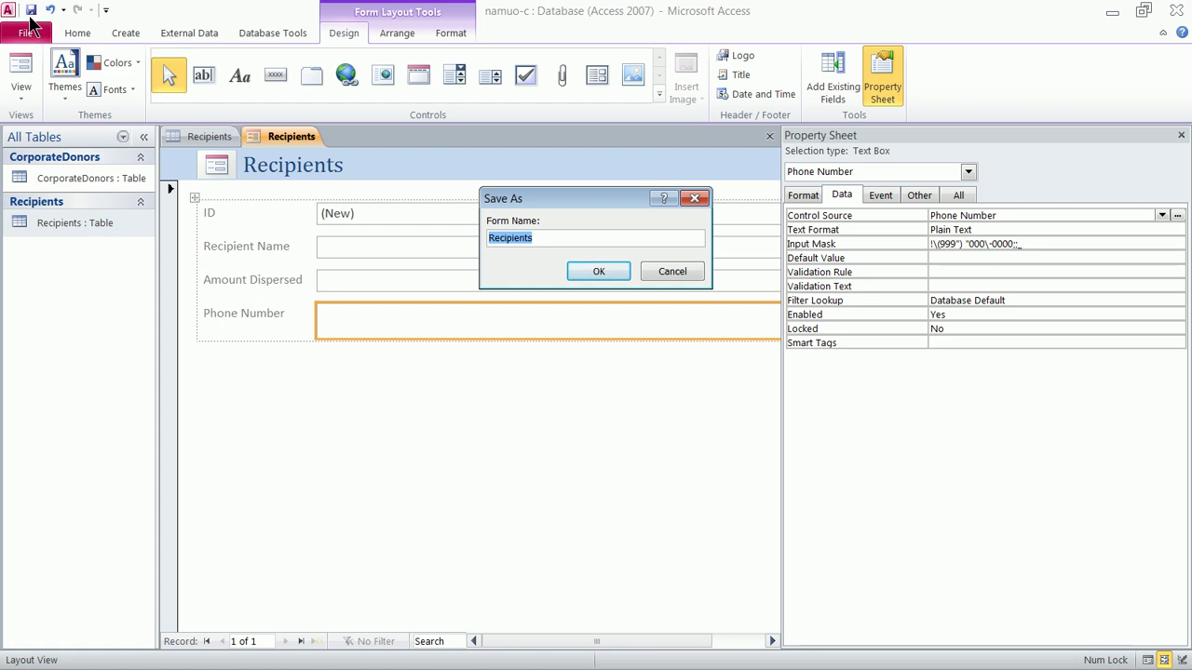
{"action": "left_click", "coordinate": [595, 271]}
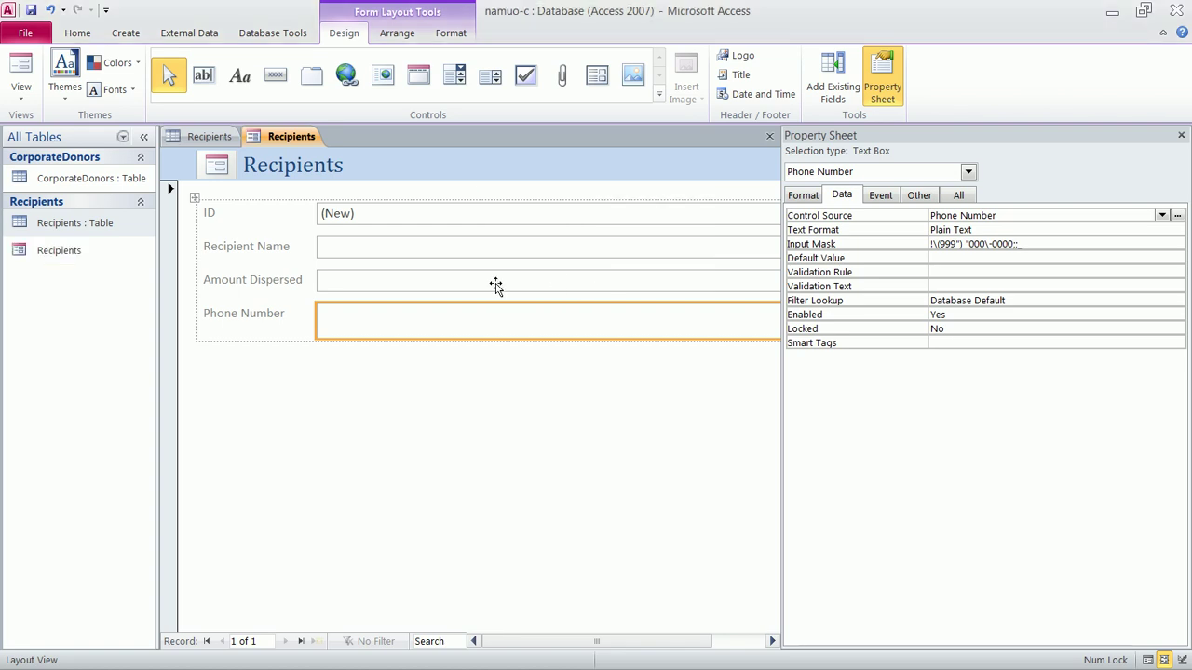
{"action": "left_click", "coordinate": [69, 250]}
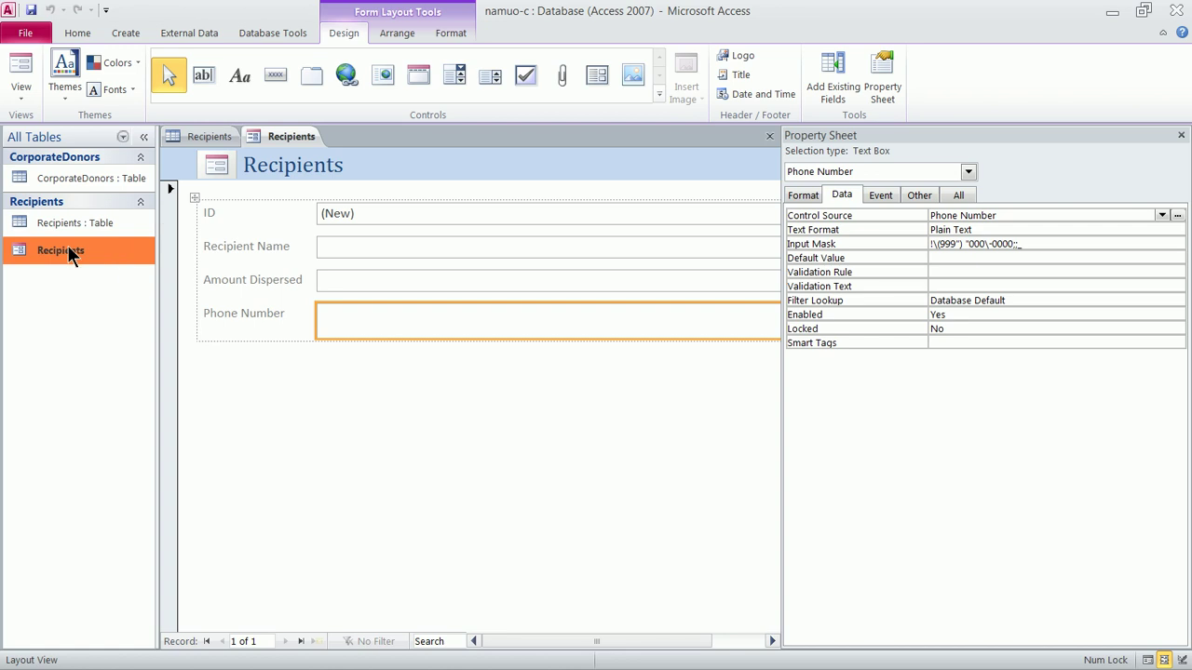
{"action": "double_click", "coordinate": [58, 249]}
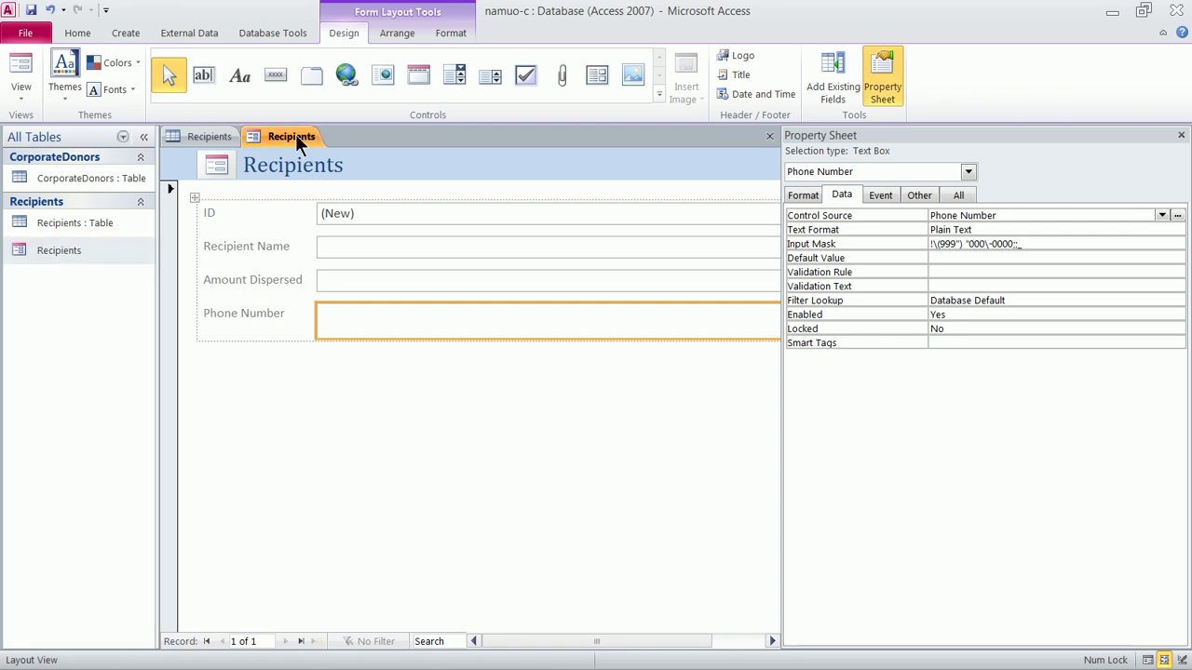
{"action": "left_click", "coordinate": [25, 96]}
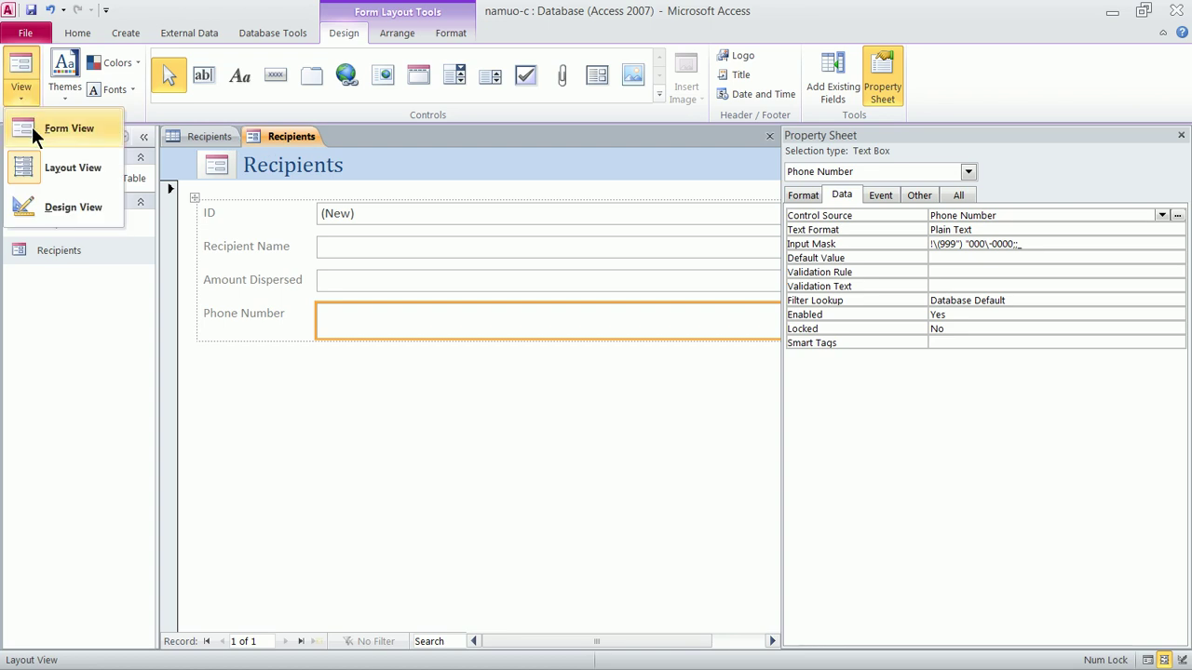
Switch the Recipients form to Form View and place the cursor in Recipient Name
{"action": "left_click", "coordinate": [32, 127]}
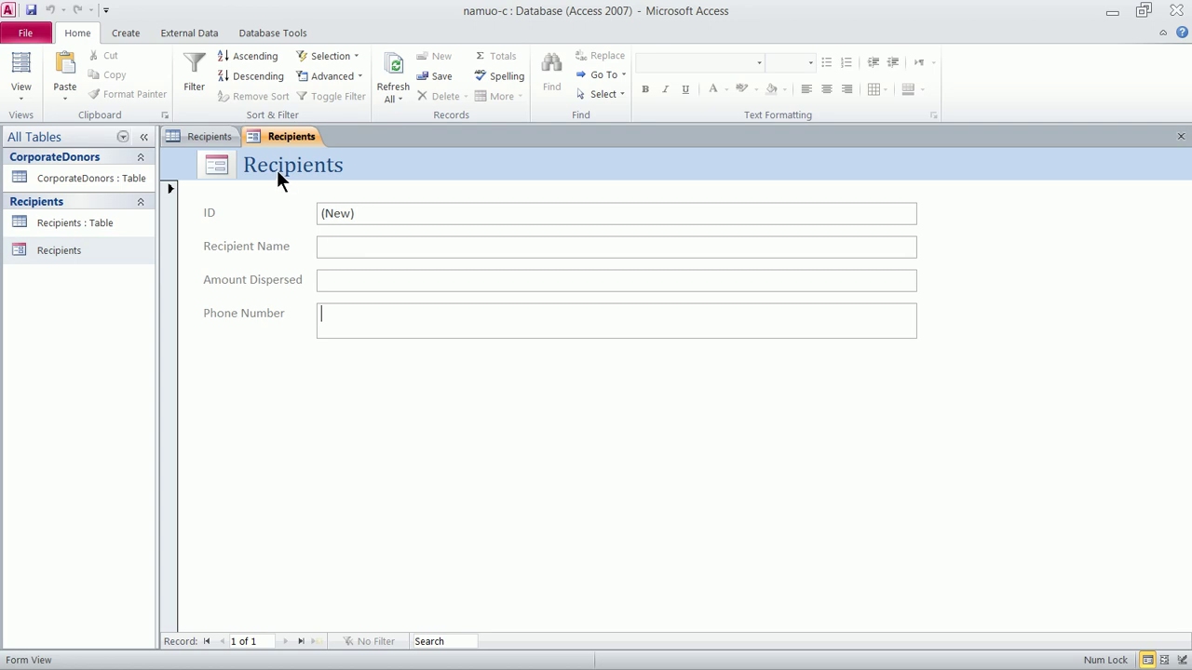
{"action": "left_click", "coordinate": [83, 221]}
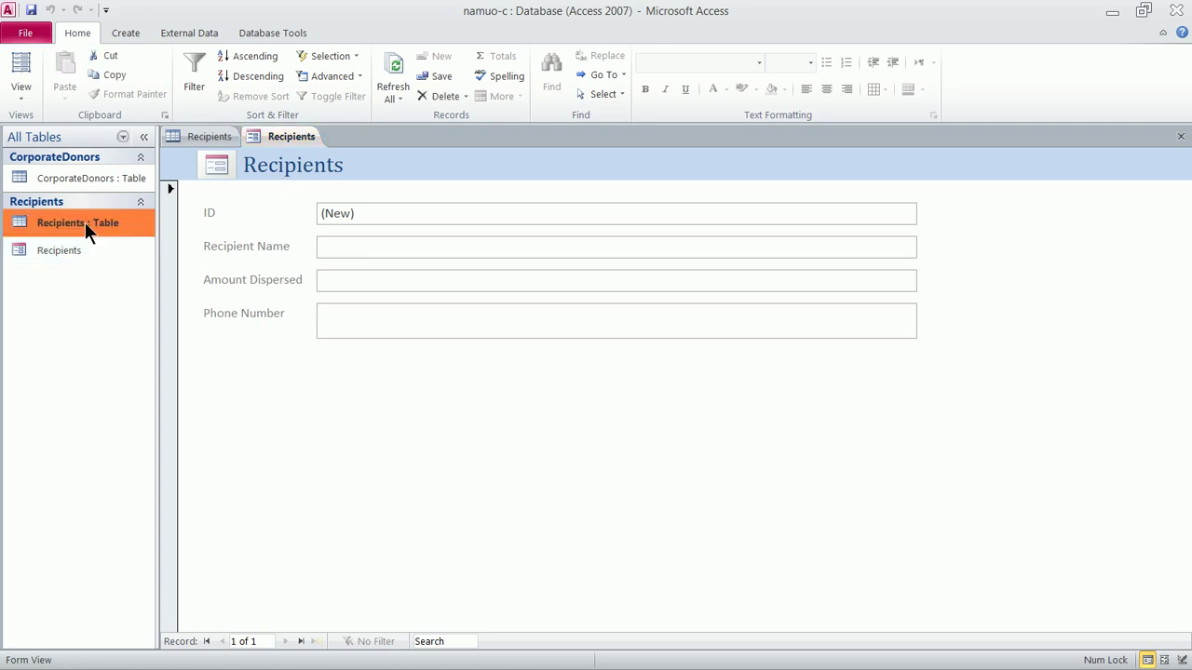
{"action": "left_click", "coordinate": [81, 249]}
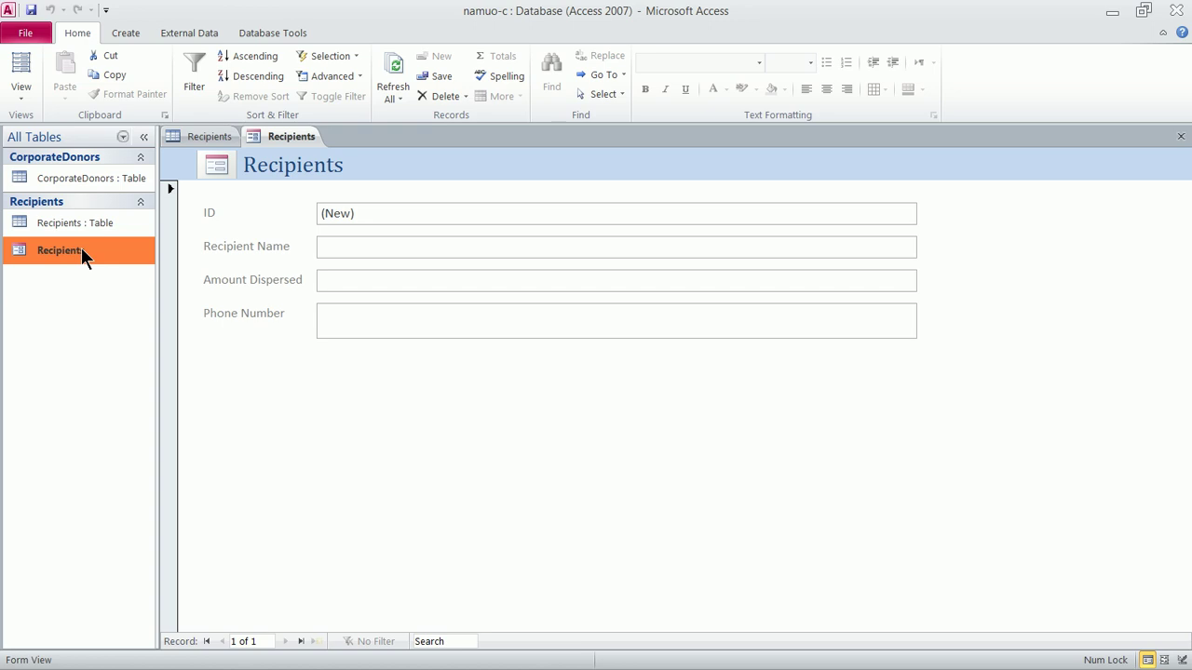
{"action": "left_click", "coordinate": [352, 247]}
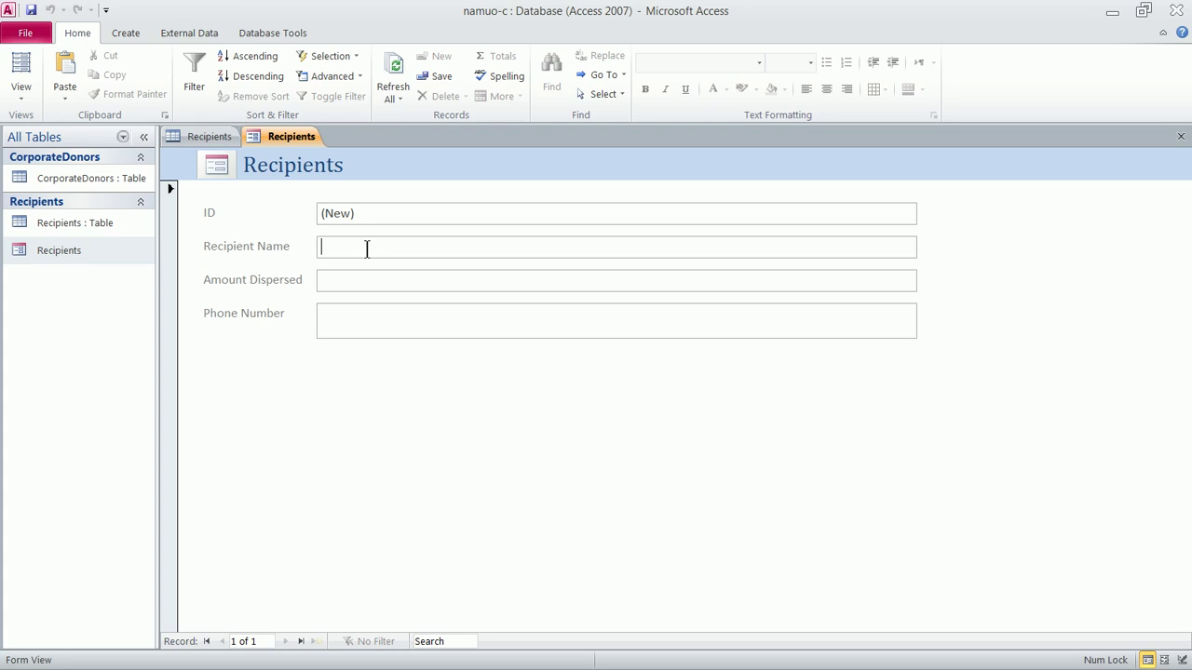
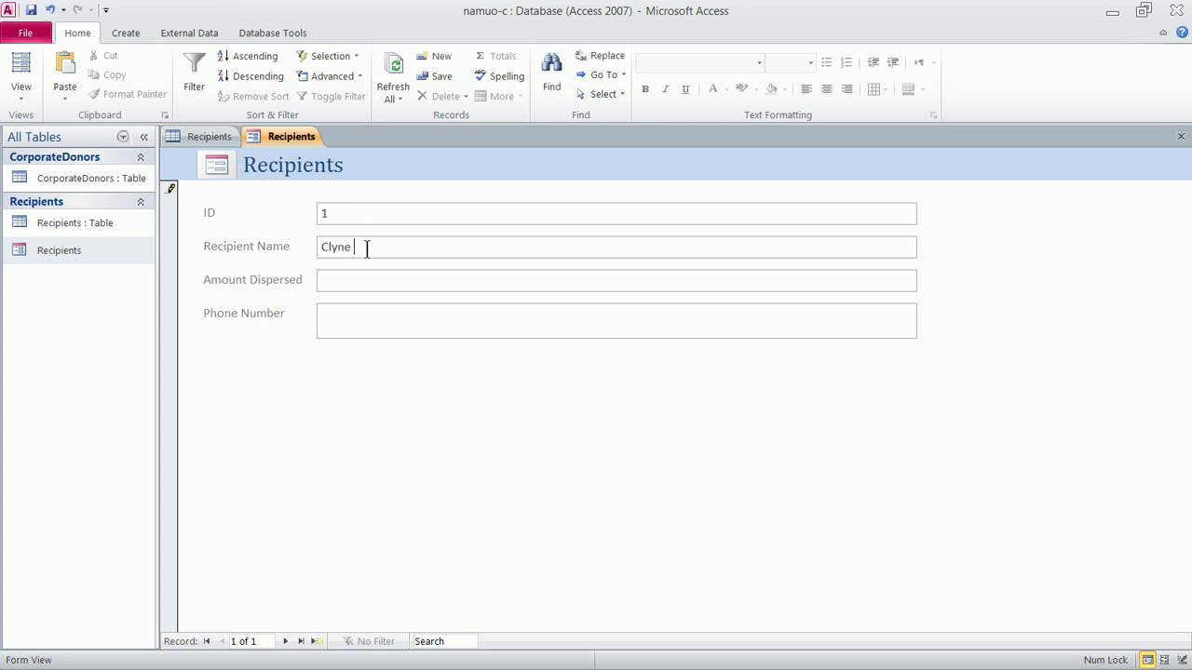
Enter the recipient's full name and try 4000 as the Amount Dispersed
{"action": "key", "text": "Tab"}
{"action": "type", "text": "4000"}
{"action": "key", "text": "Tab"}
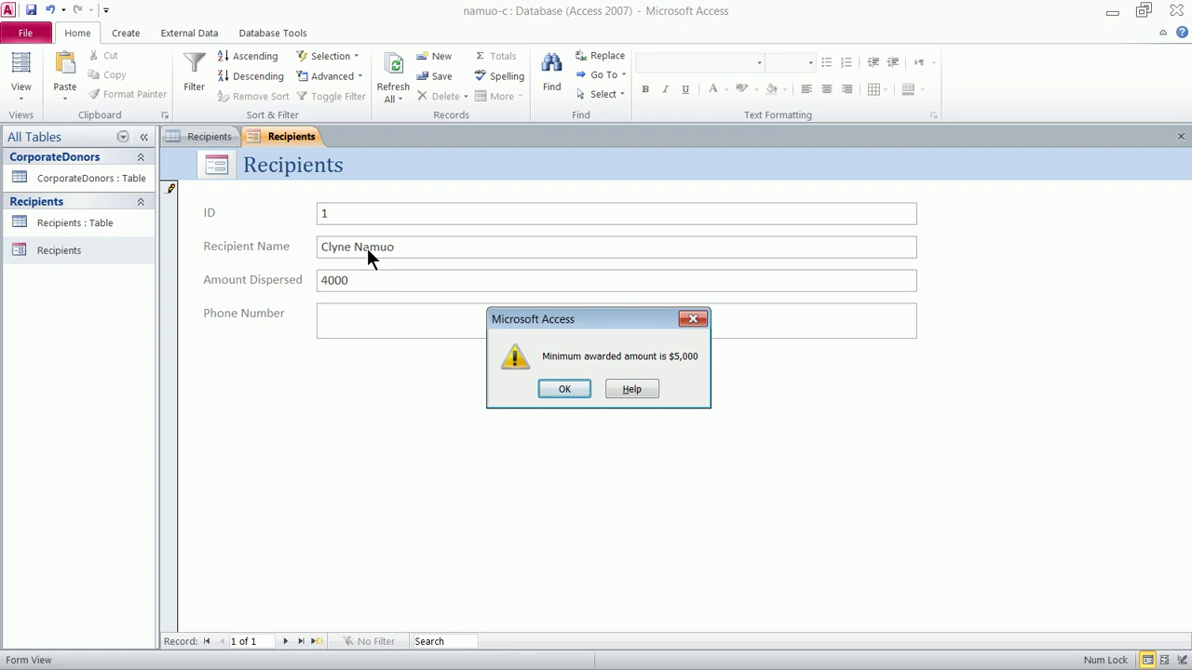
After the minimum-amount warning, change the amount to 5000, add the phone number, and save the record
{"action": "left_click", "coordinate": [549, 389]}
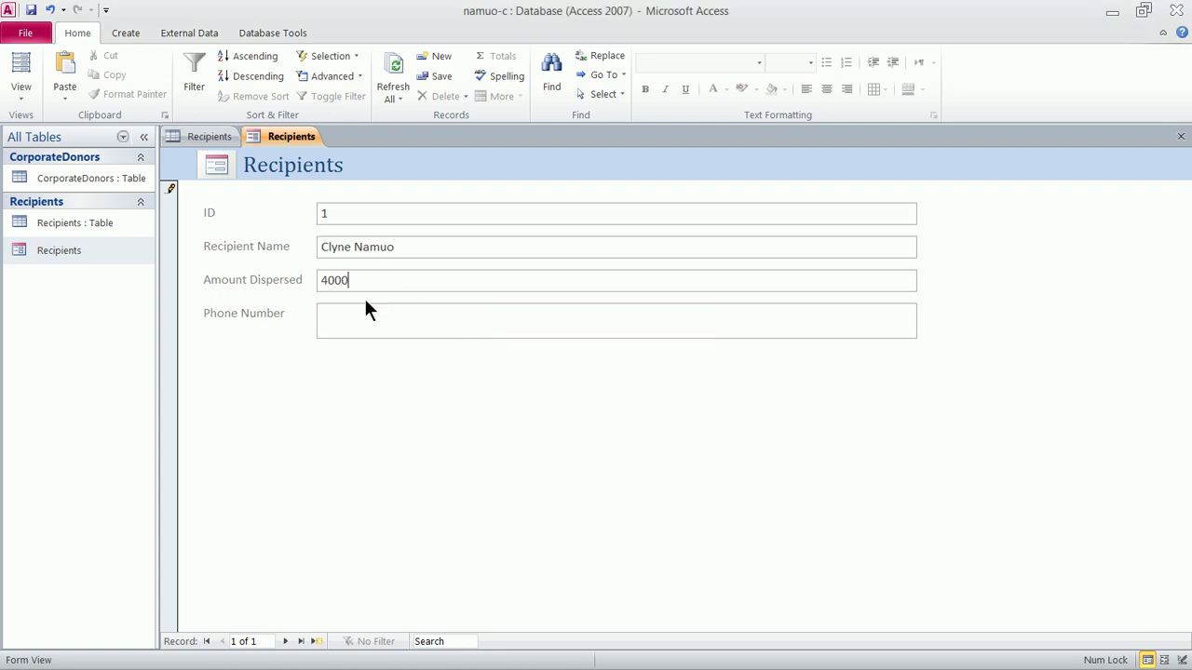
{"action": "left_click_drag", "start_coordinate": [364, 279], "coordinate": [299, 279]}
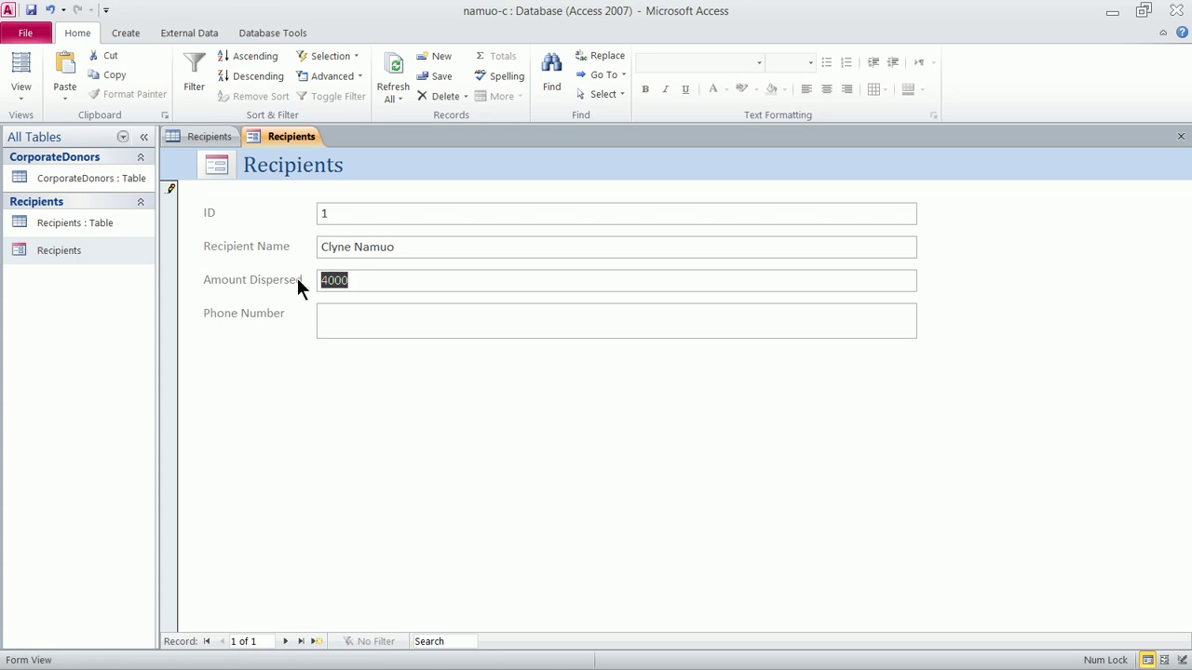
{"action": "type", "text": "5000"}
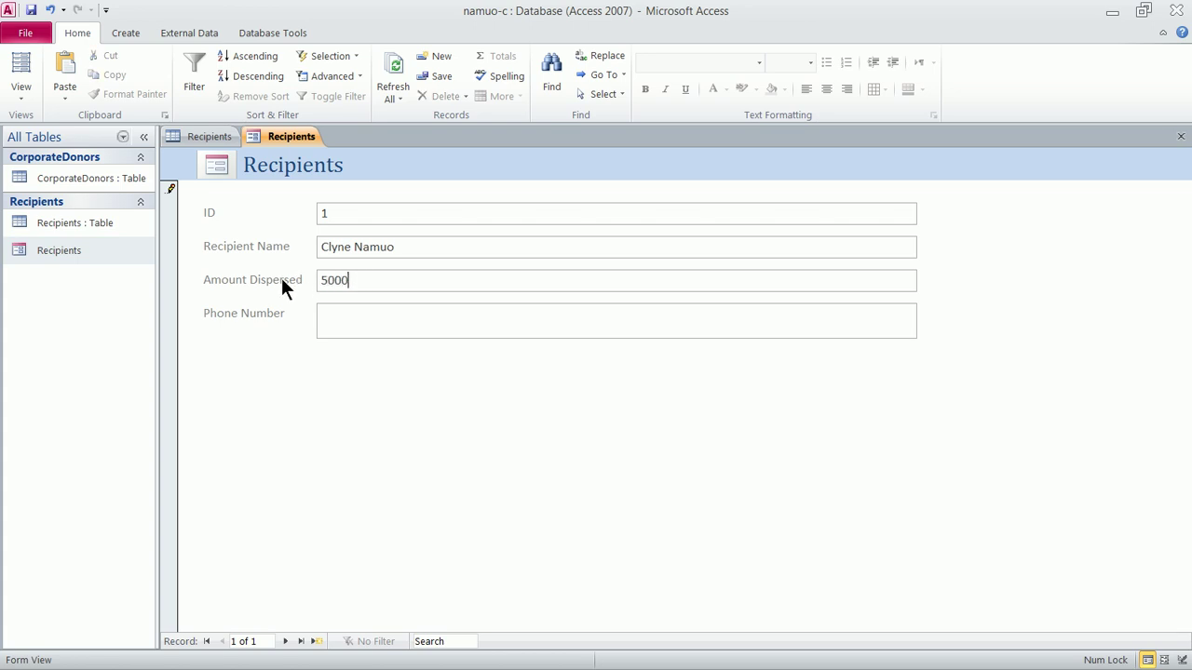
{"action": "key", "text": "Tab"}
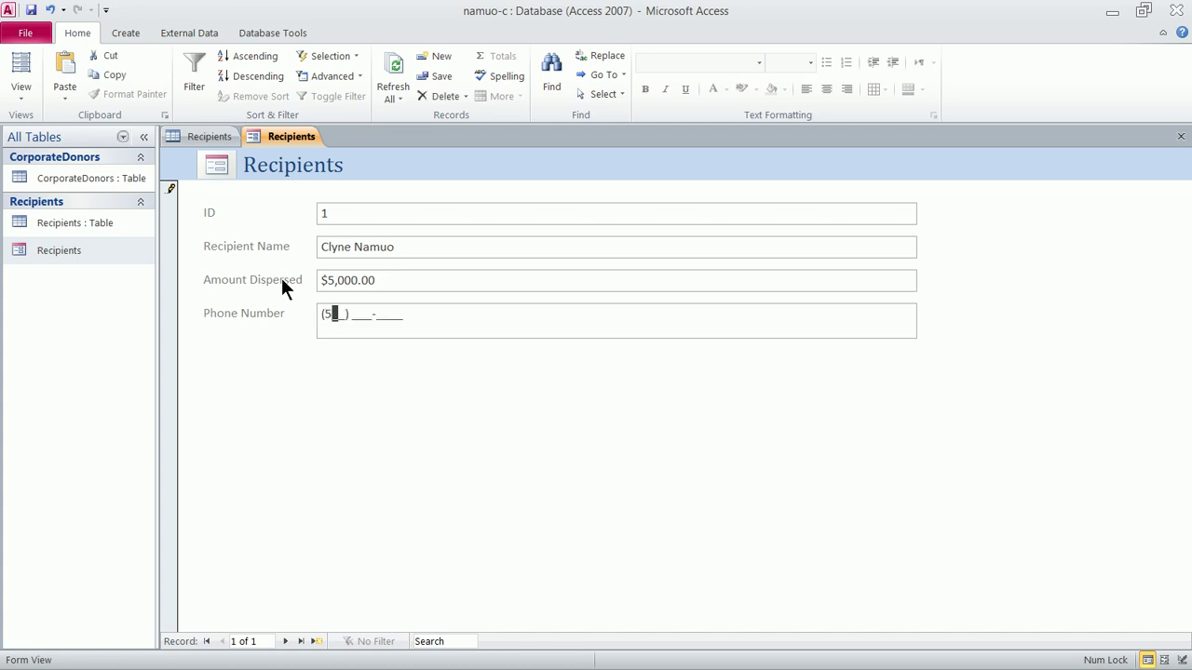
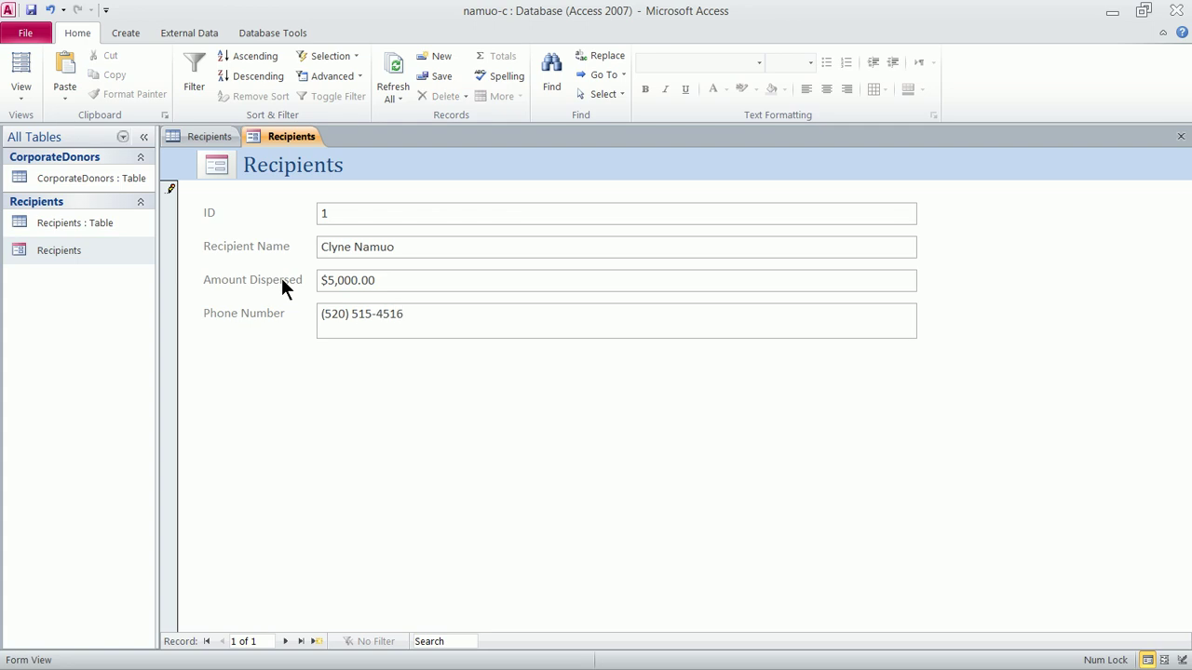
{"action": "key", "text": "Tab"}
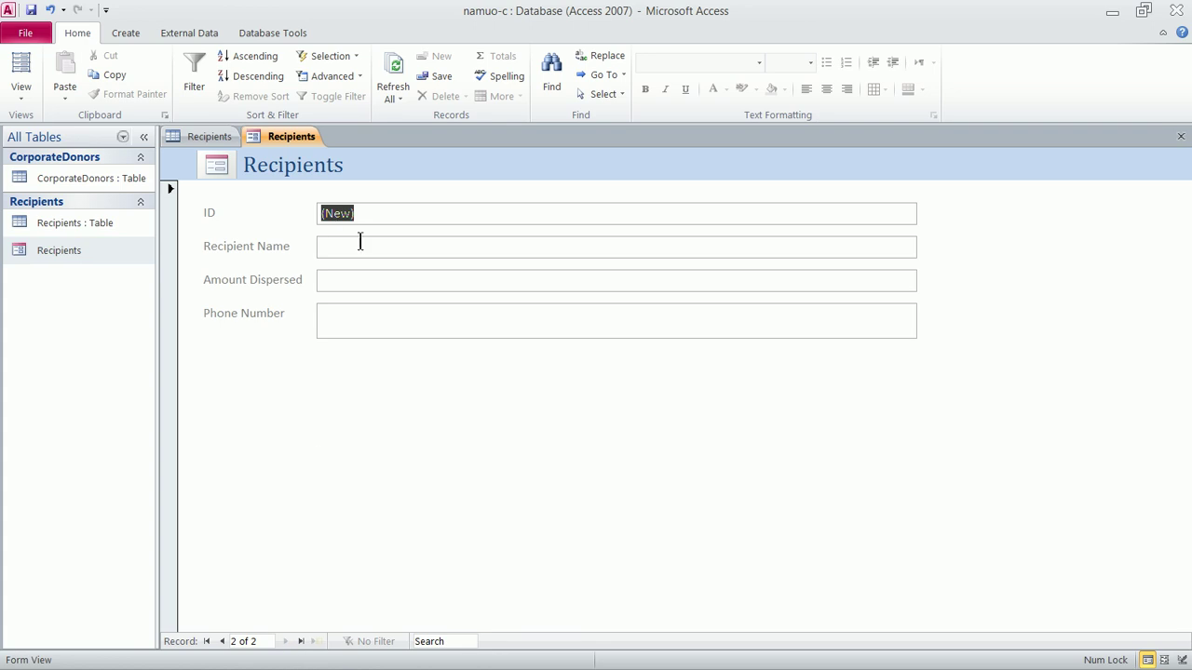
{"action": "left_click", "coordinate": [354, 245]}
{"action": "left_click", "coordinate": [349, 254]}
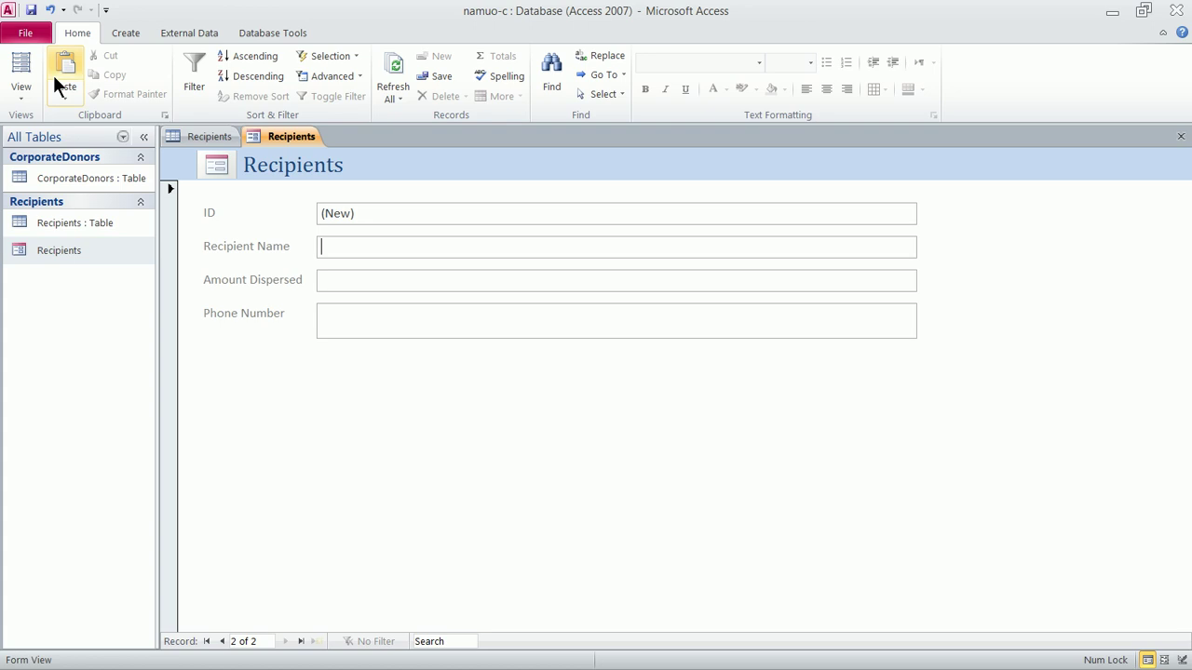